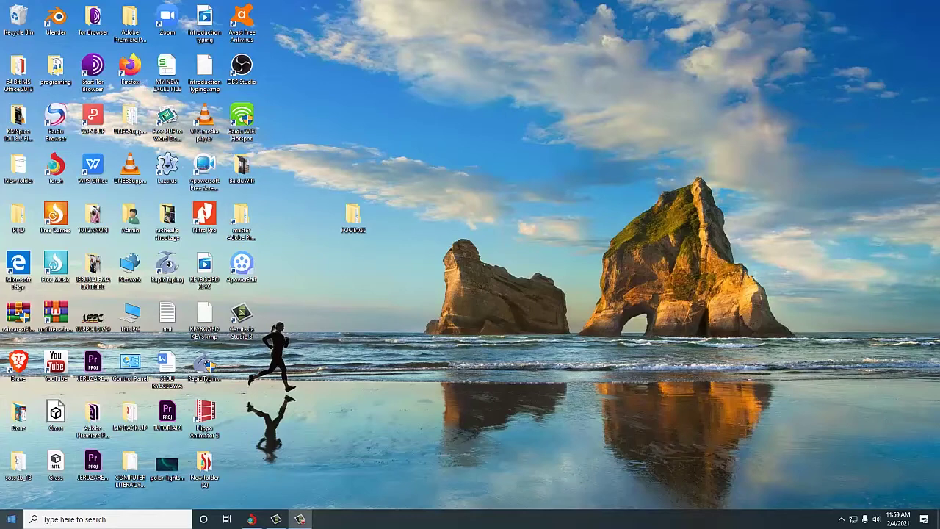
left_click(11, 519)
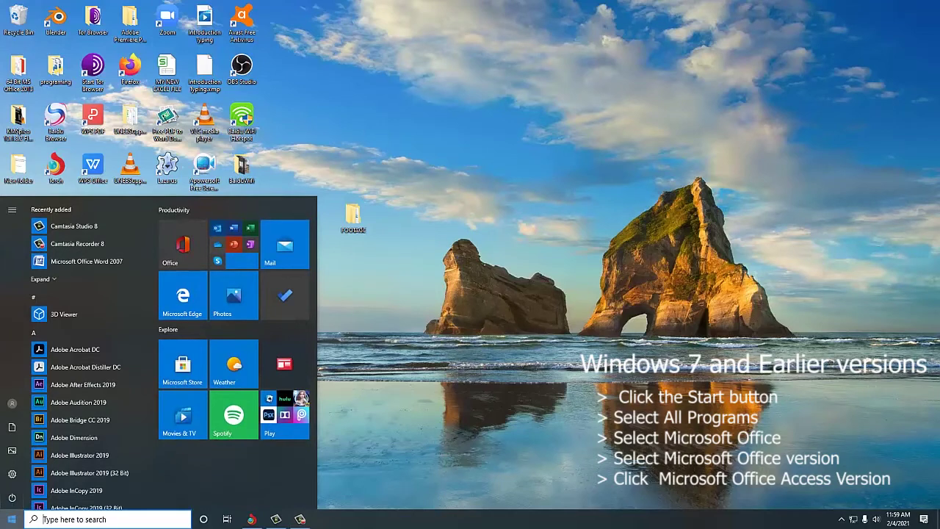
scroll(81, 462, "down", 3)
scroll(81, 461, "down", 5)
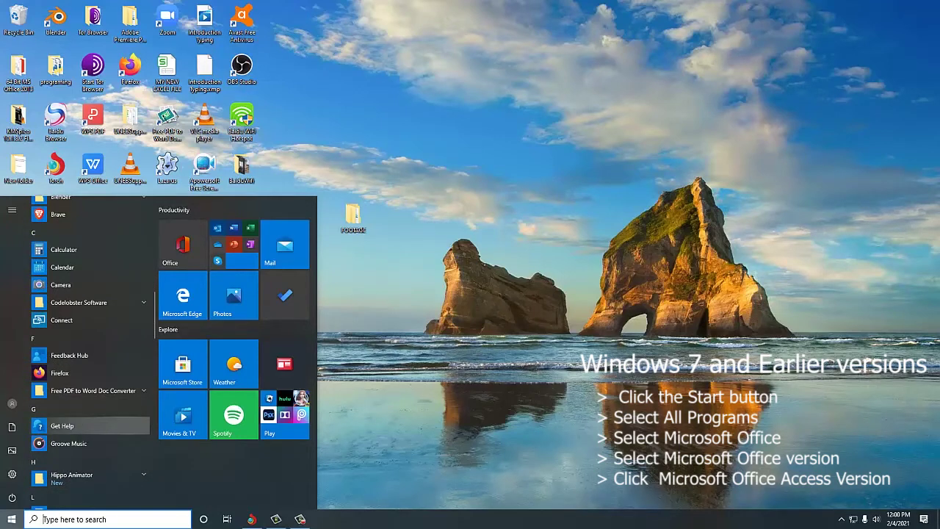
scroll(88, 425, "down", 4)
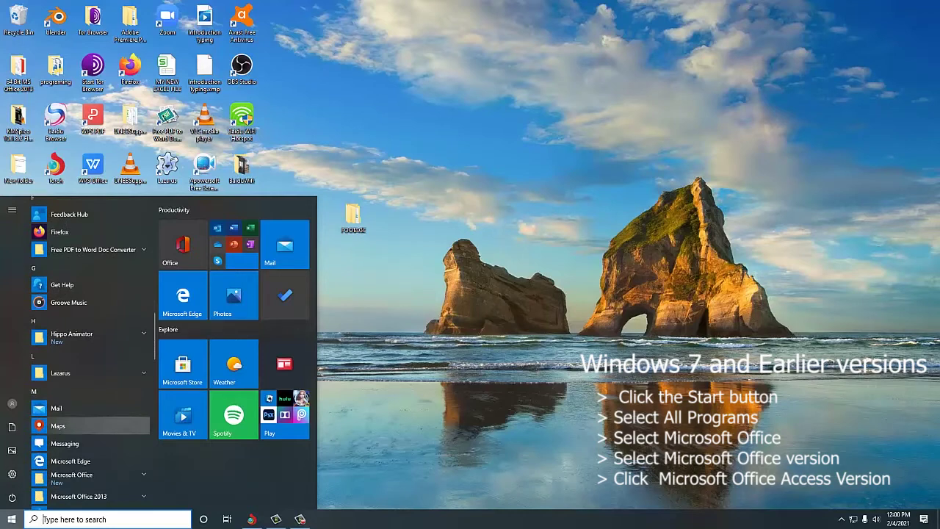
scroll(88, 422, "down", 3)
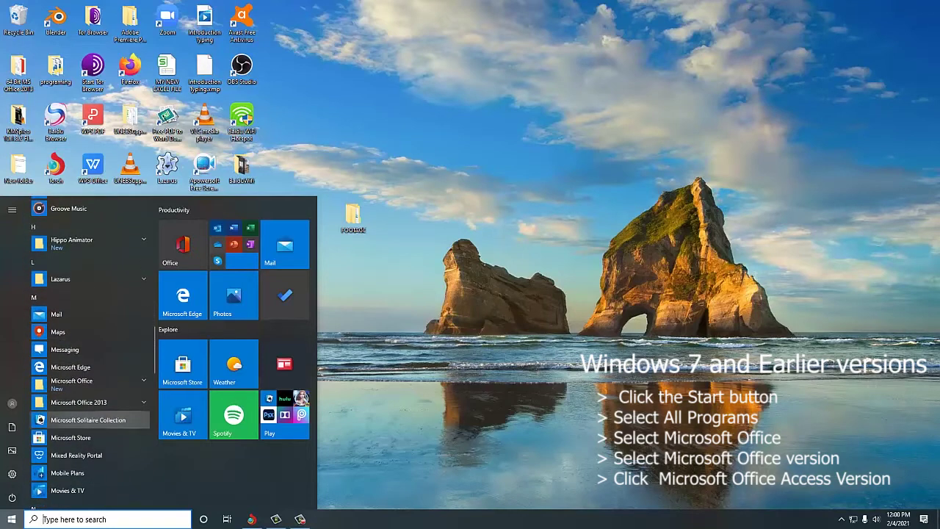
left_click(12, 519)
Expand the Microsoft Office folder among the installed programs and start Microsoft Office Access 2007.
left_click(11, 520)
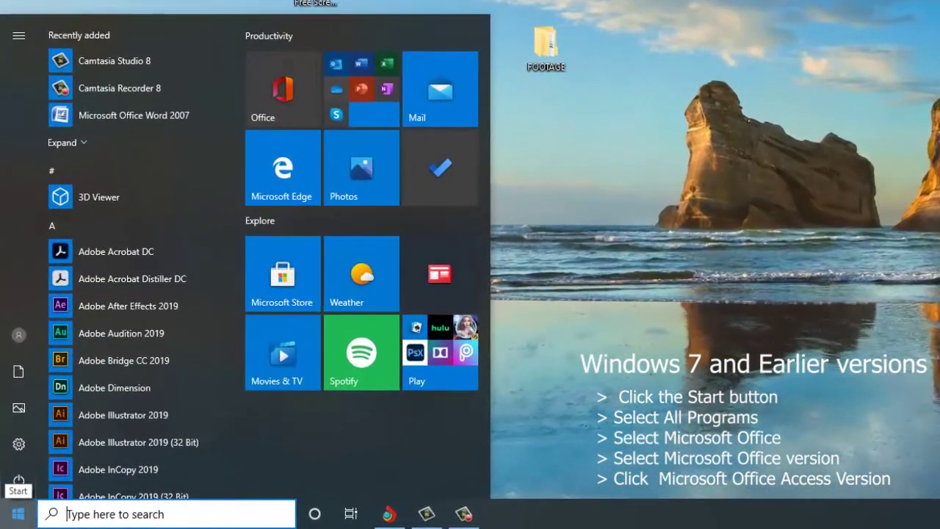
scroll(140, 368, "down", 2)
scroll(140, 360, "down", 5)
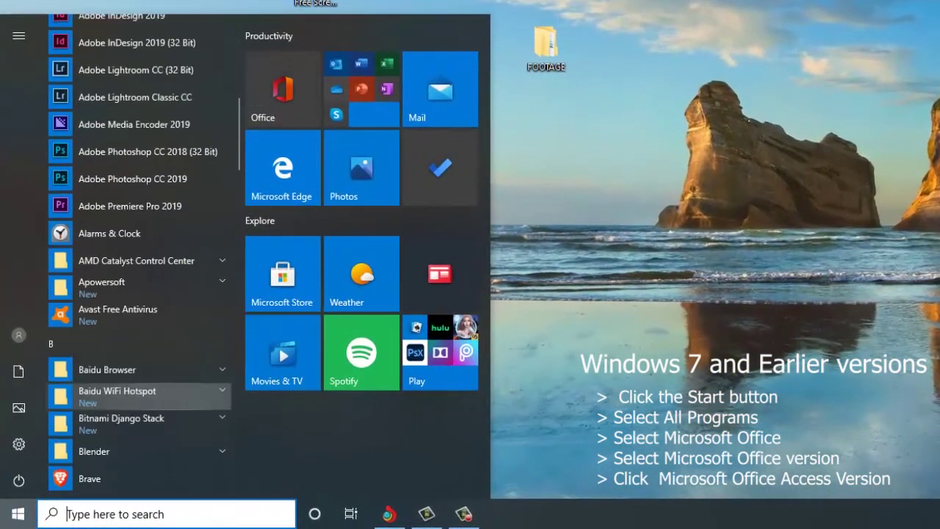
scroll(139, 326, "down", 3)
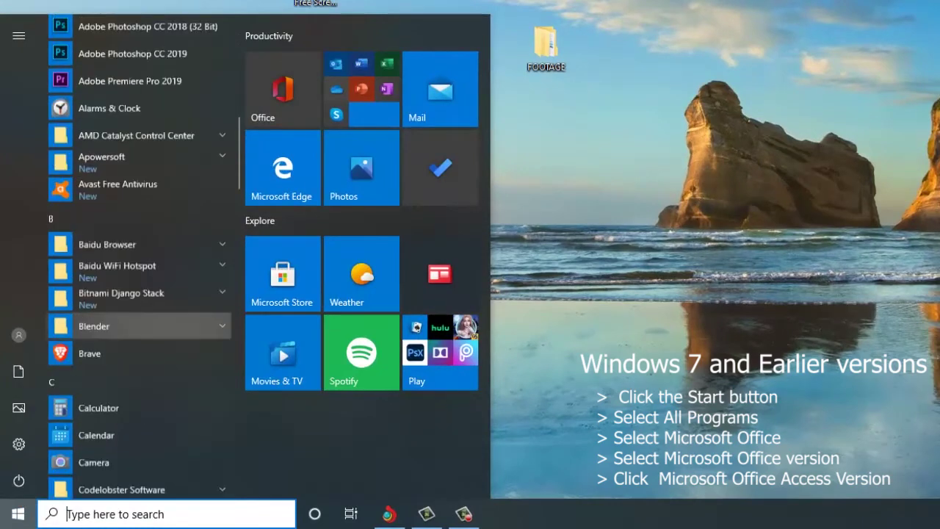
scroll(140, 326, "down", 9)
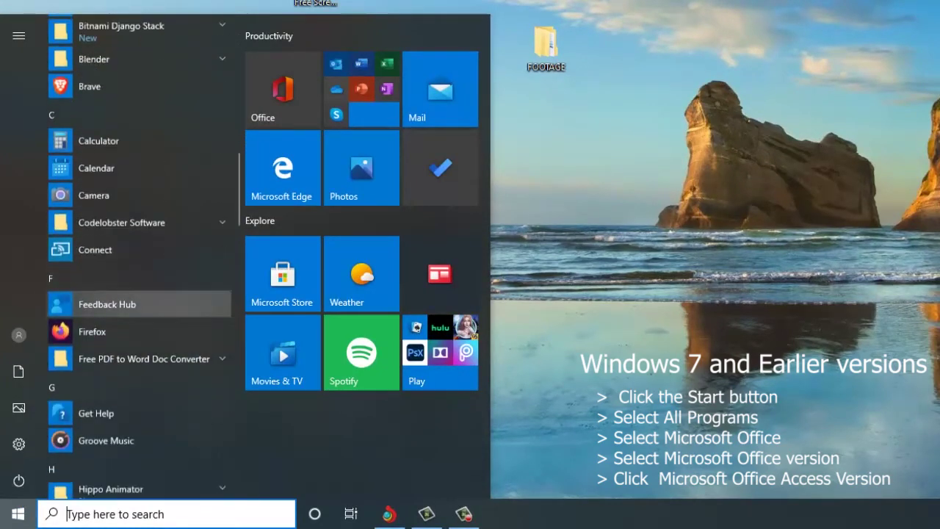
scroll(140, 345, "down", 10)
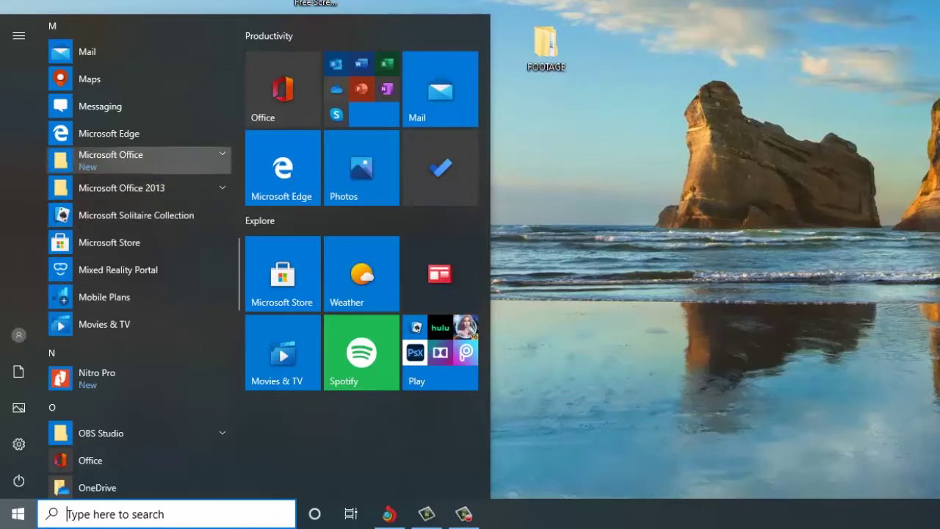
left_click(110, 160)
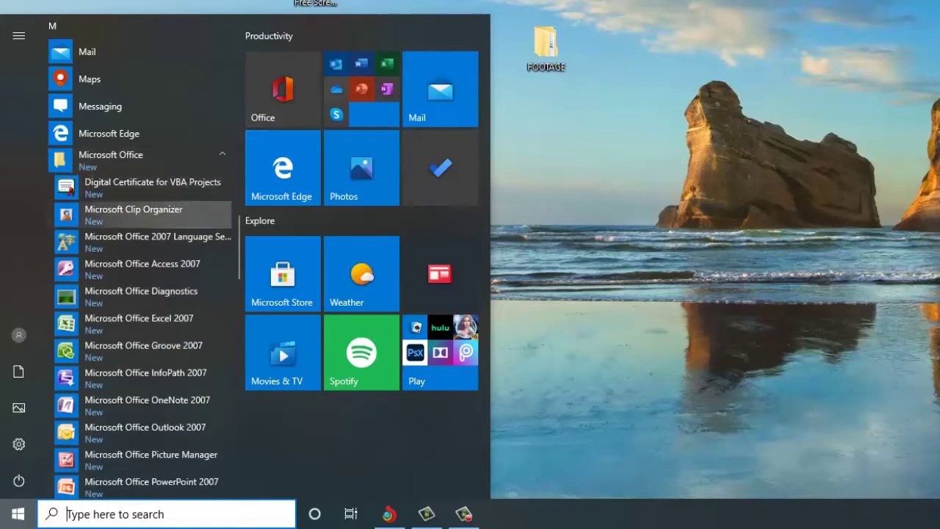
scroll(140, 243, "down", 1)
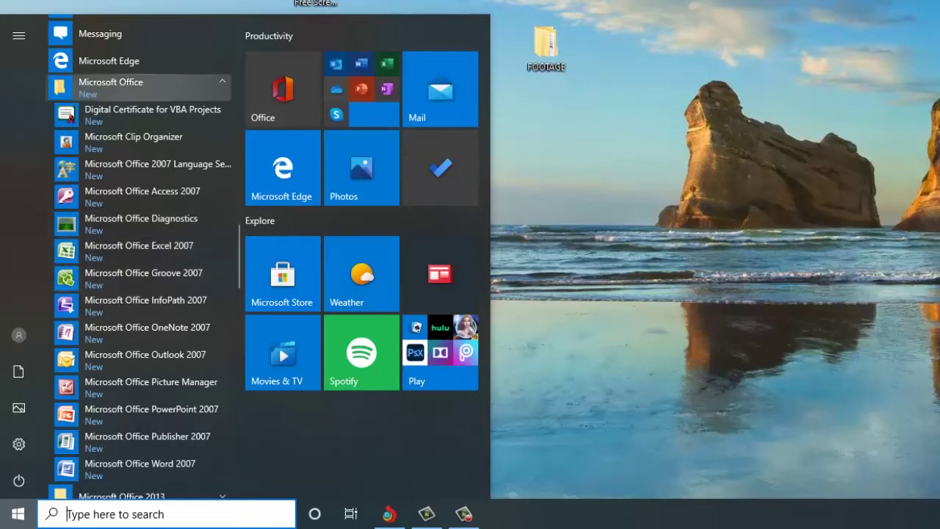
left_click(111, 84)
left_click(111, 84)
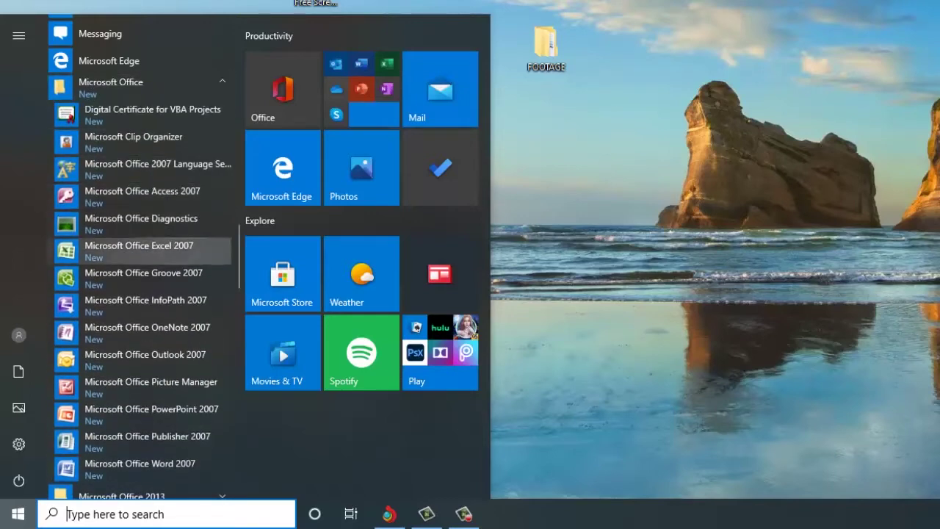
scroll(140, 176, "down", 4)
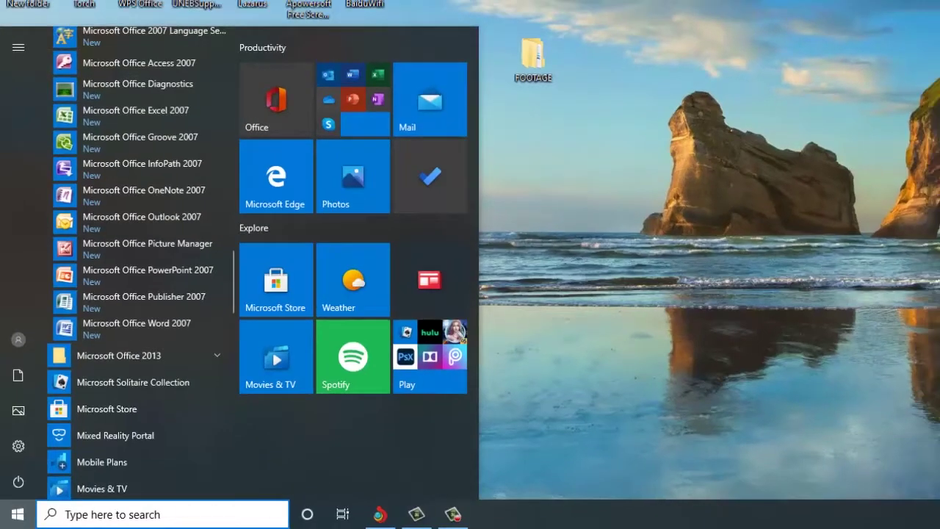
key("Escape")
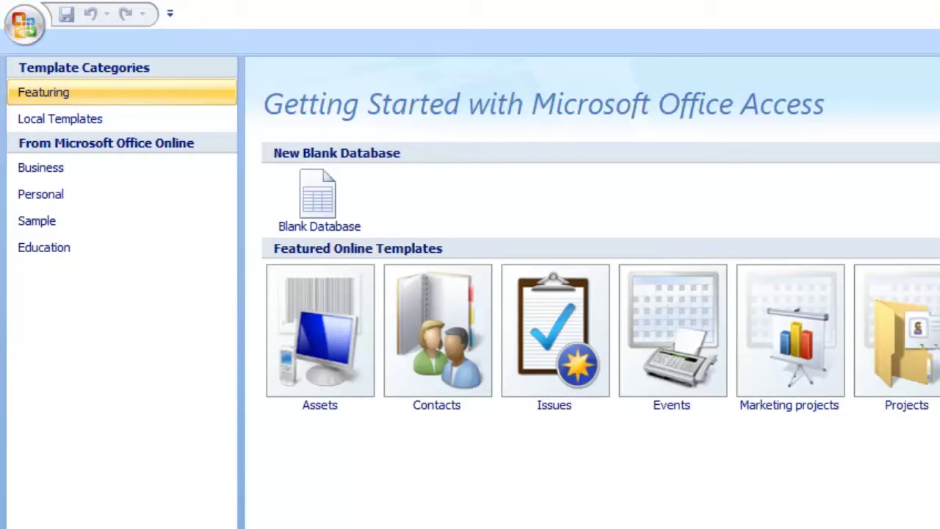
Start a new blank database and choose the Desktop as its save location.
left_click(319, 199)
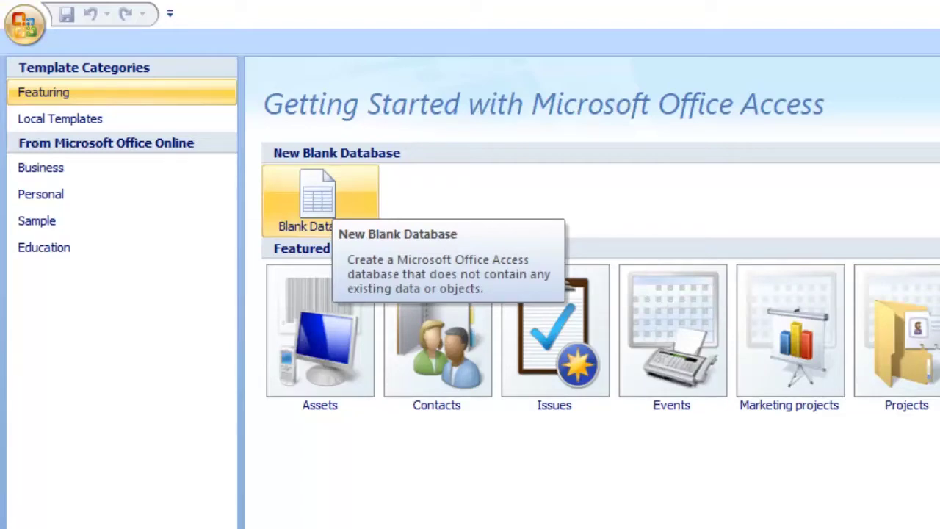
left_click(319, 198)
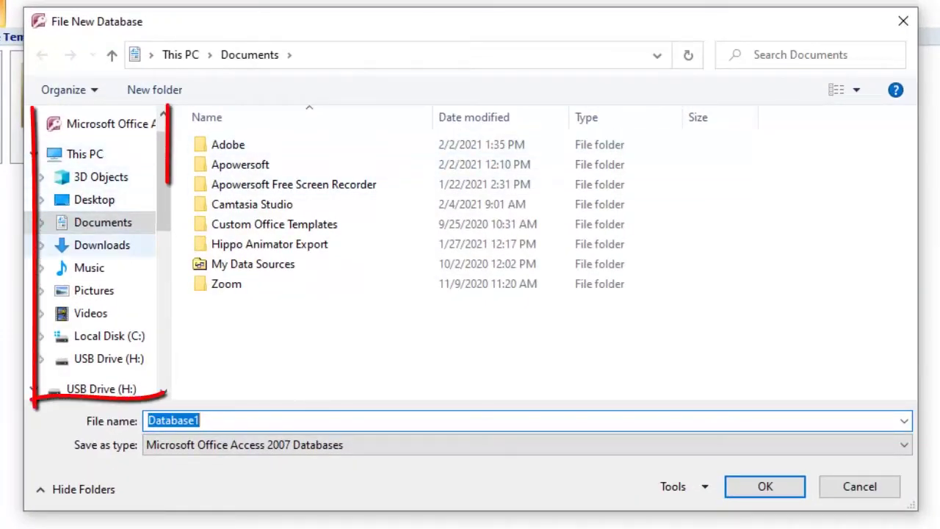
scroll(95, 257, "down", 2)
scroll(96, 257, "down", 5)
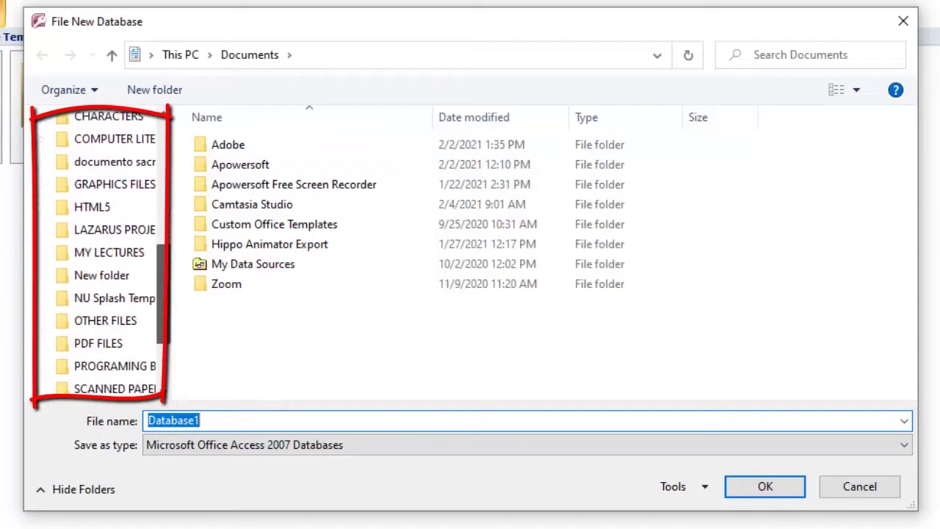
scroll(96, 257, "up", 8)
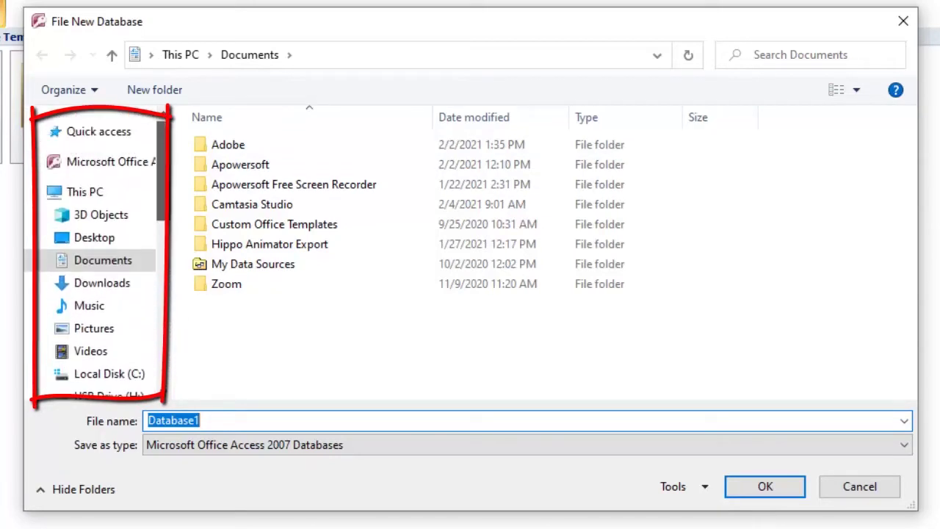
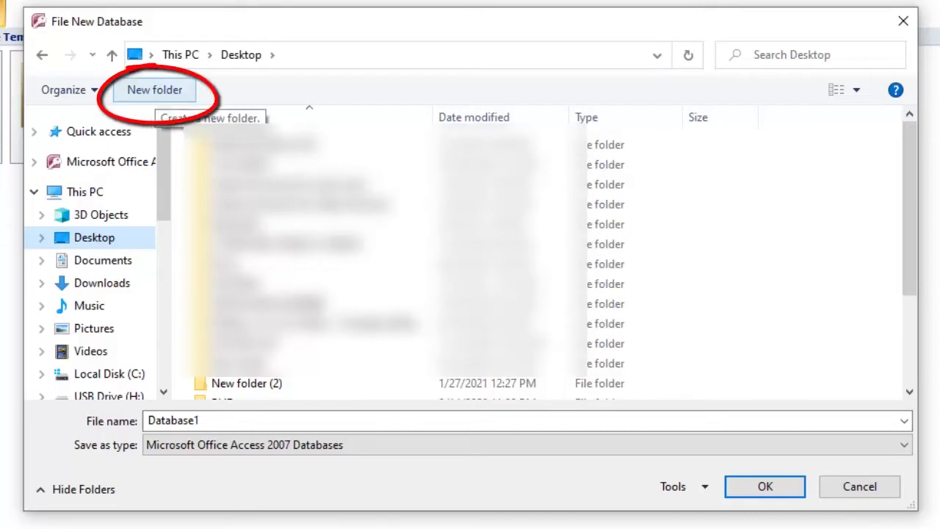
Create a folder named "my record files" on the Desktop and open it as the save location.
left_click(155, 94)
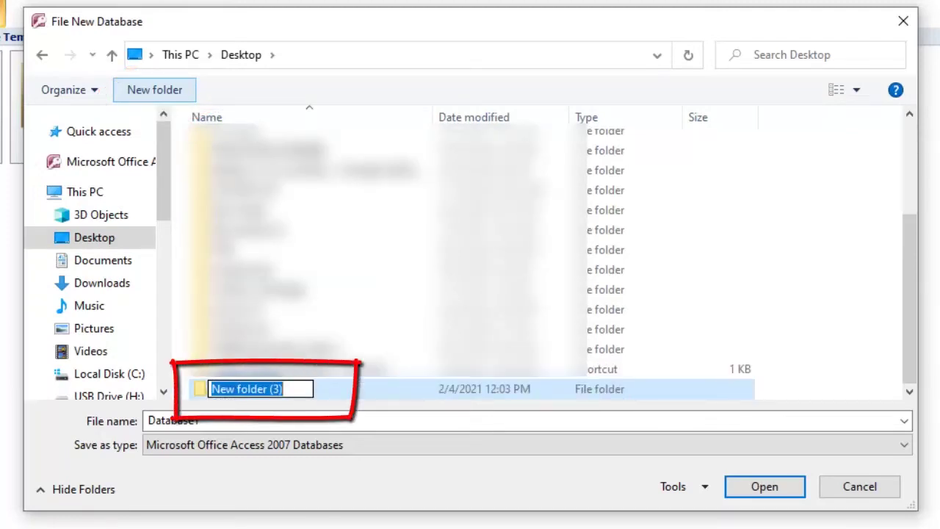
type("my ")
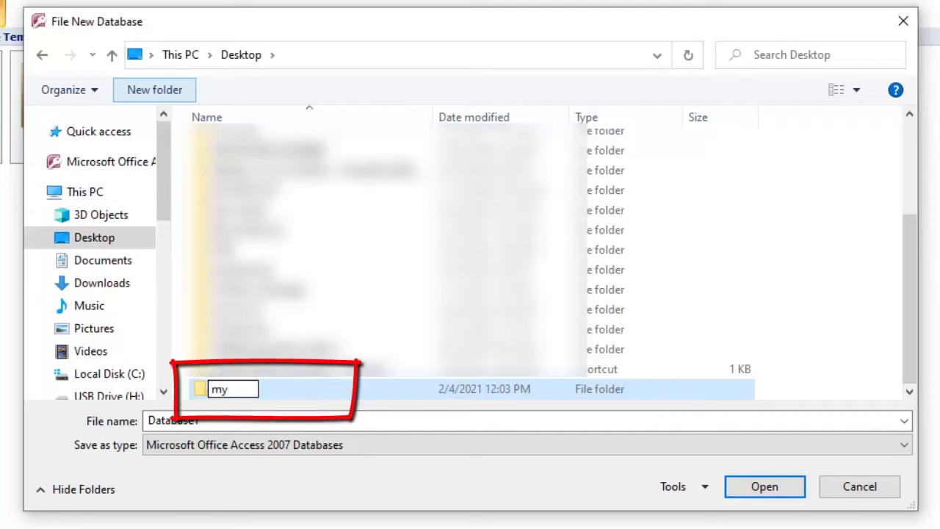
type("re")
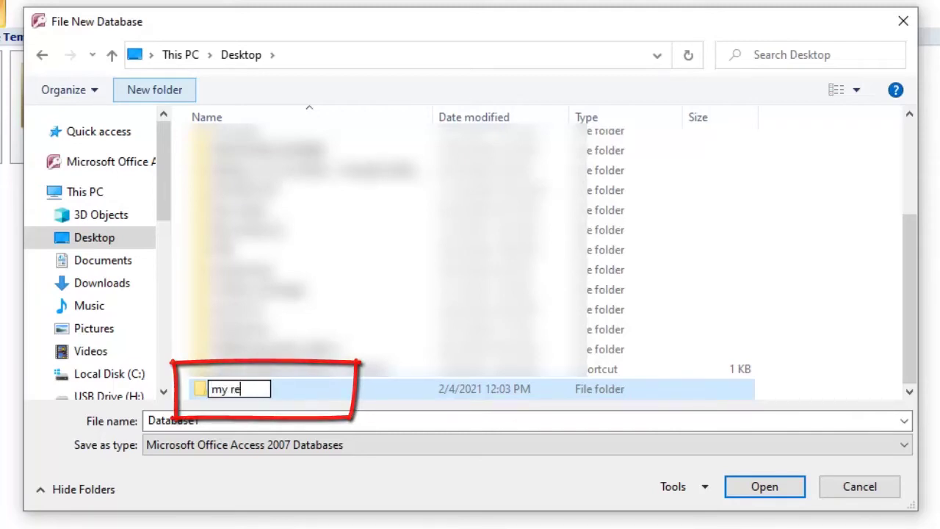
type("cord ")
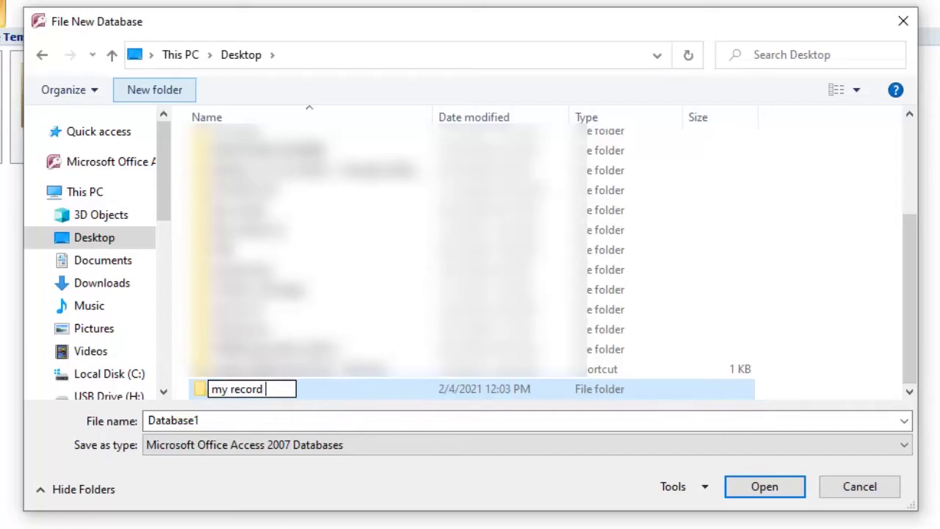
type("files")
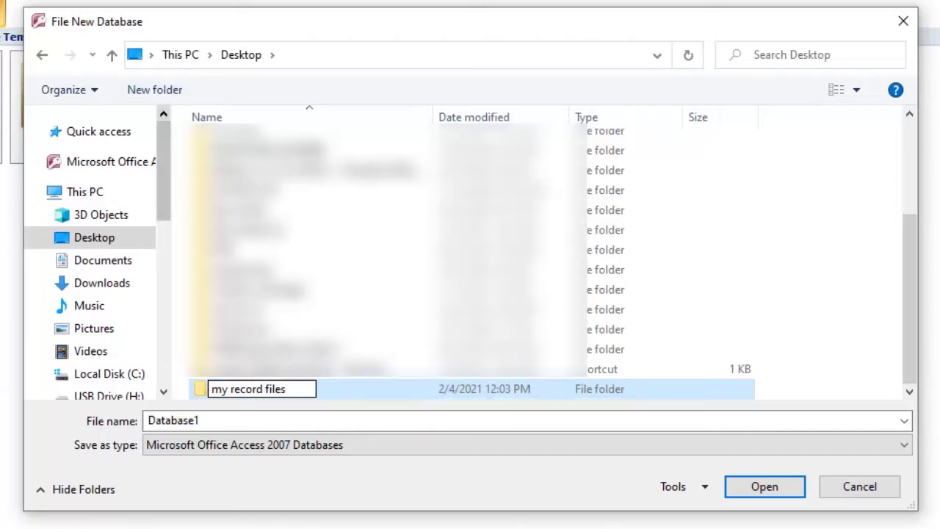
key("Return")
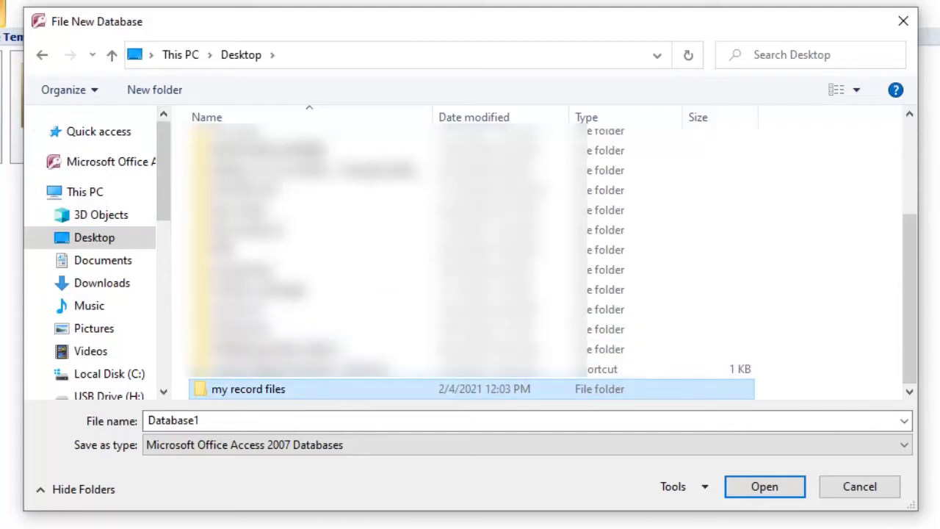
key("Return")
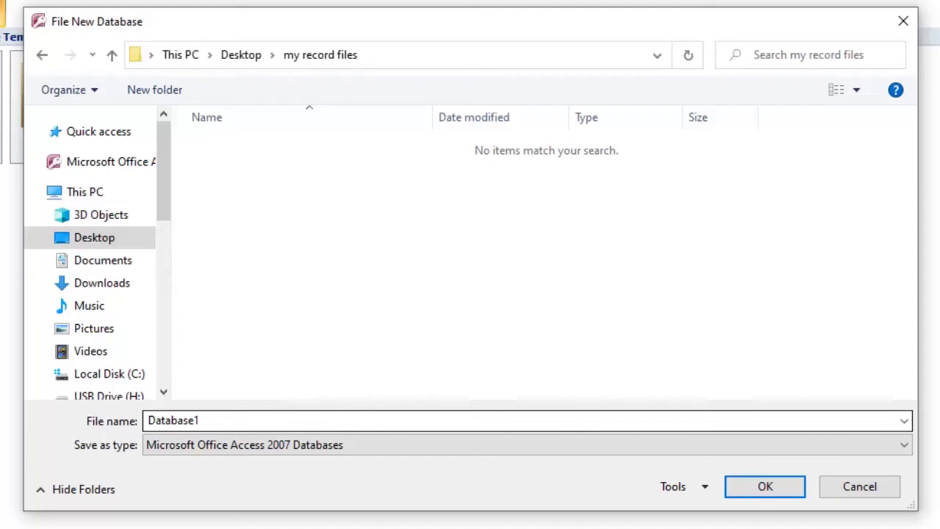
Name the new database file shoppers_db and confirm its save location in the my record files folder.
double_click(173, 420)
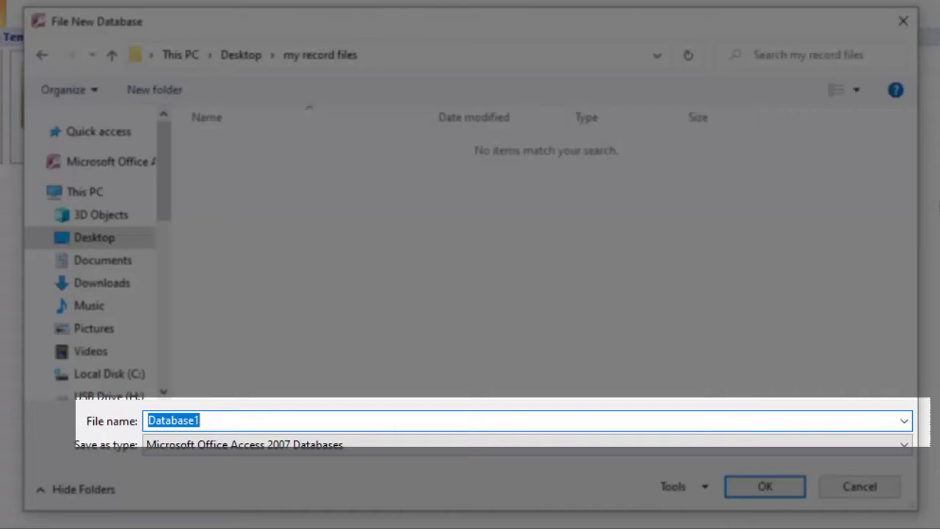
type("shoppp")
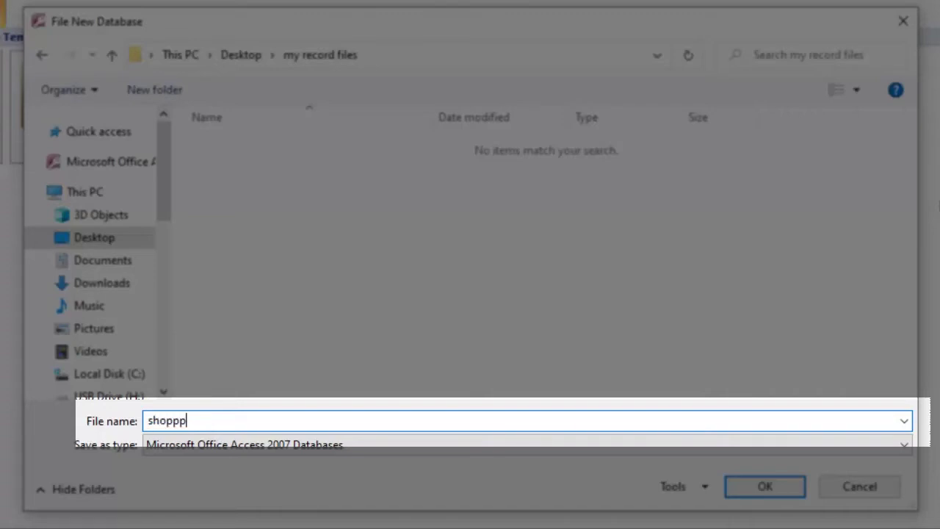
key("BackSpace")
type("ers")
type("_")
type("db")
key("BackSpace")
type("b")
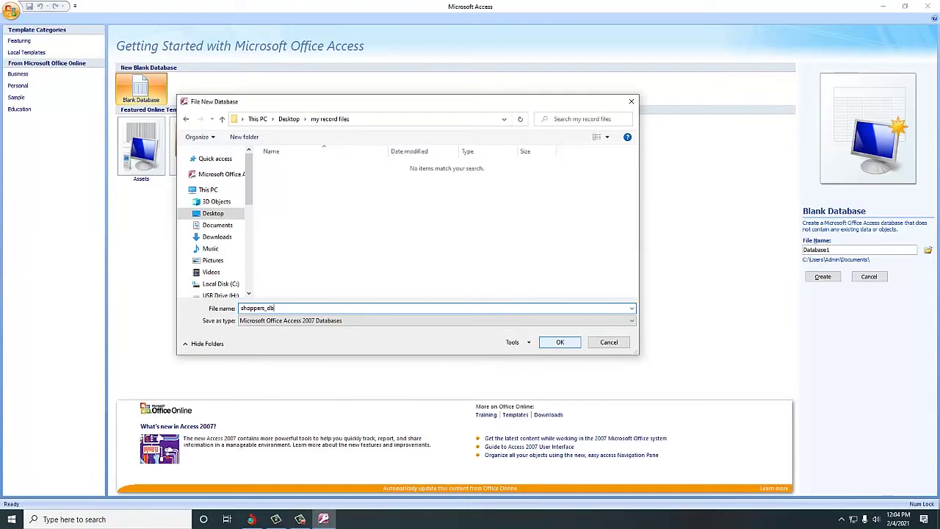
key("Return")
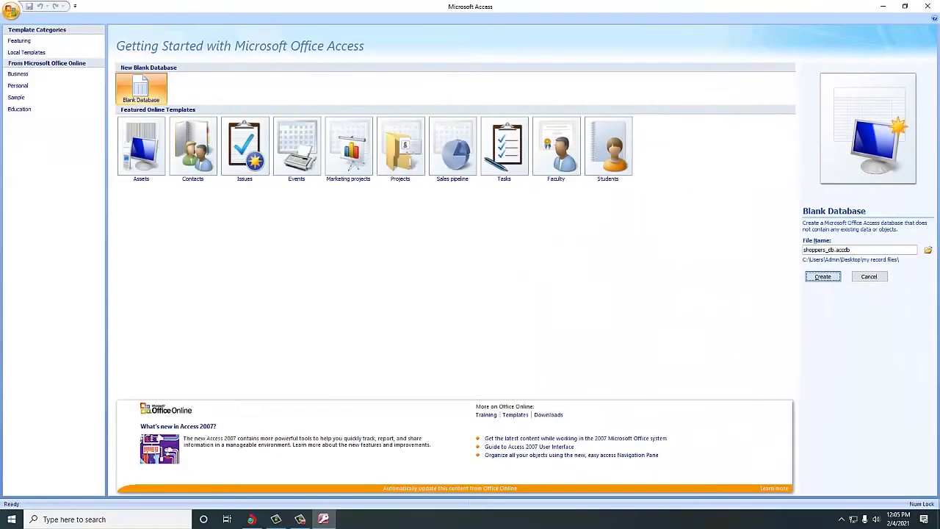
Create the blank shoppers_db database and close its empty default table.
key("Return")
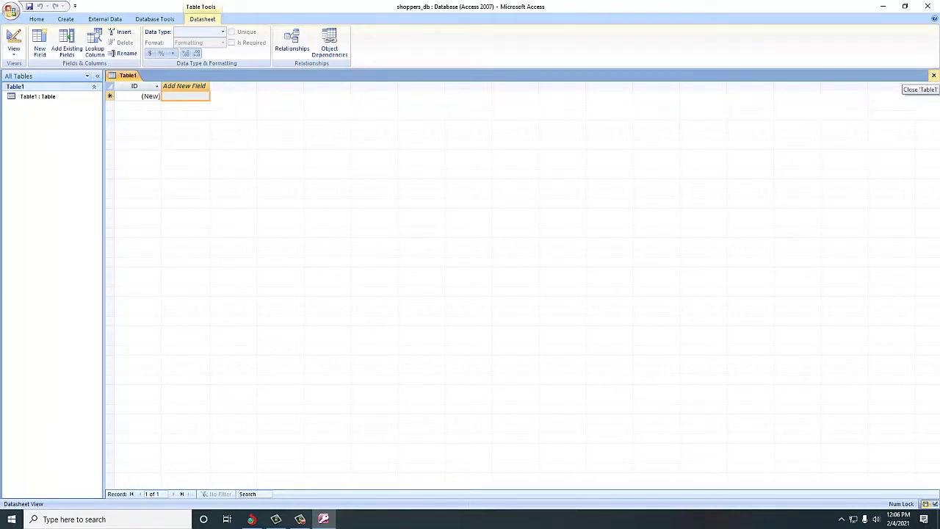
left_click(934, 76)
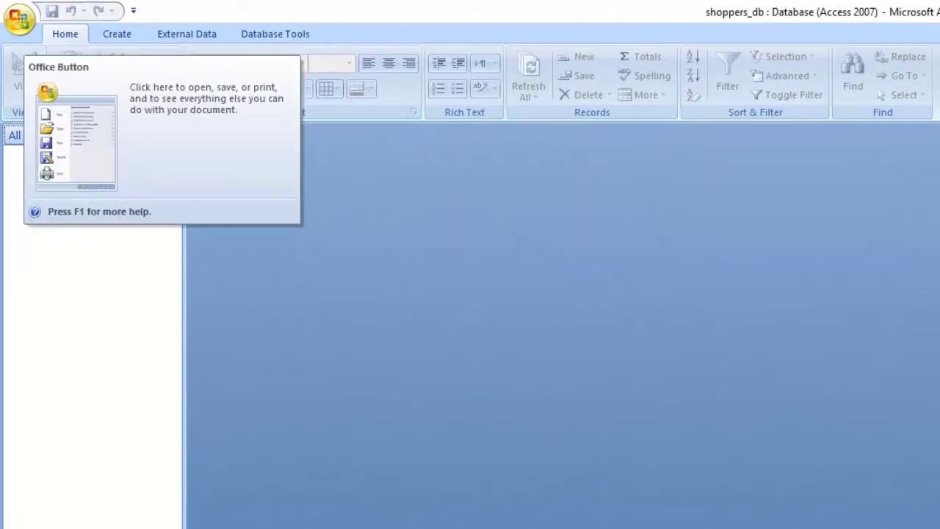
Examine the file management commands for the open database, including the publishing options.
left_click(20, 20)
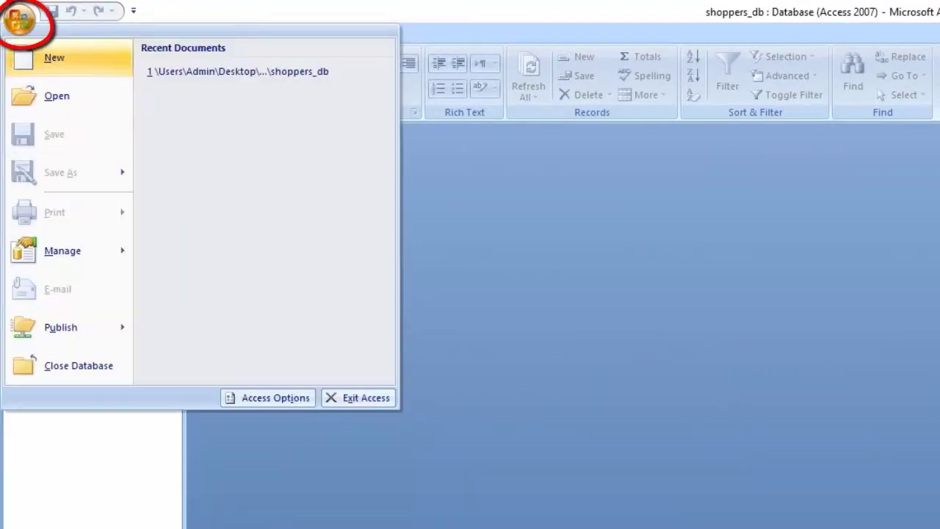
mouse_move(74, 326)
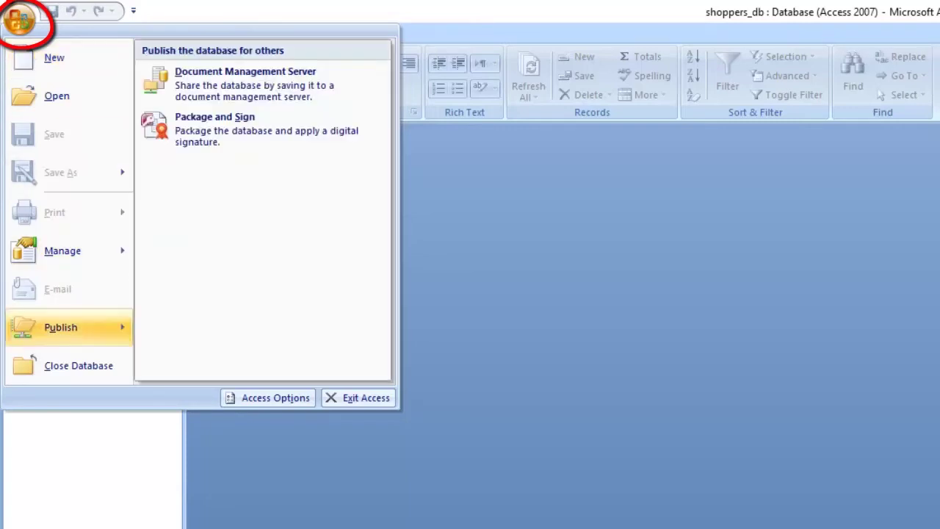
key("Escape")
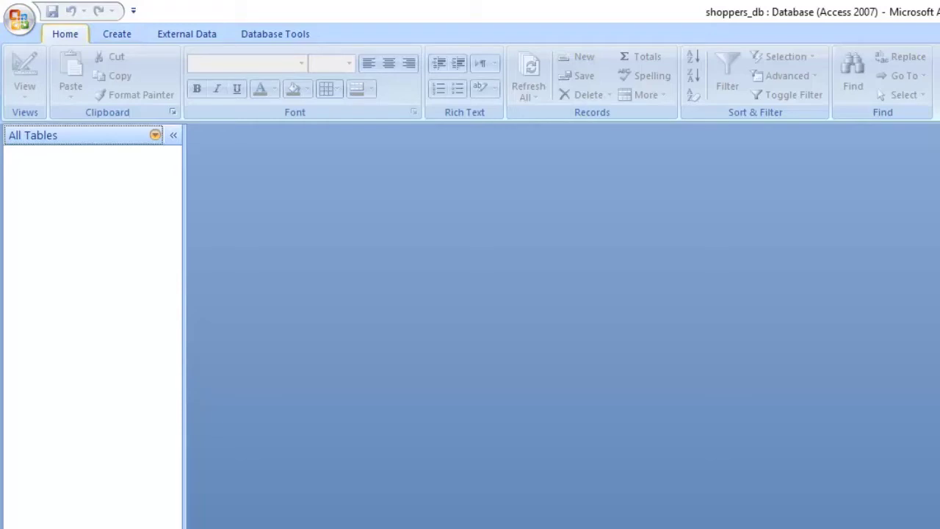
Examine the commands grouped under Home, Create, External Data and Database Tools.
scroll(470, 80, "down", 1)
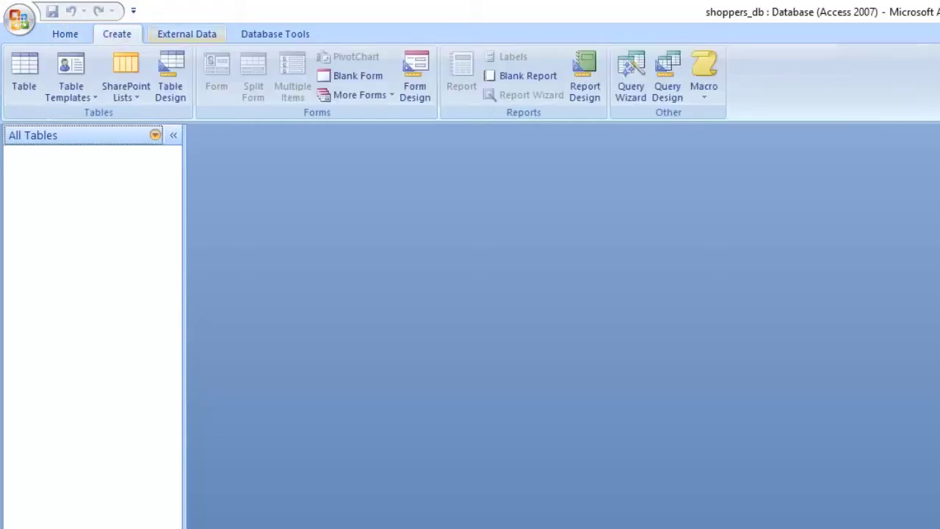
scroll(470, 81, "down", 1)
scroll(470, 80, "down", 1)
scroll(471, 81, "up", 3)
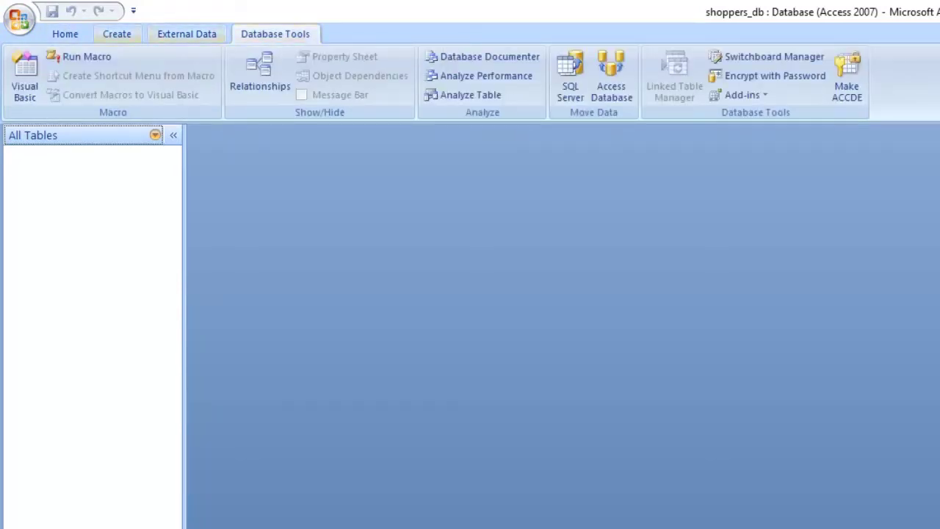
scroll(471, 81, "down", 1)
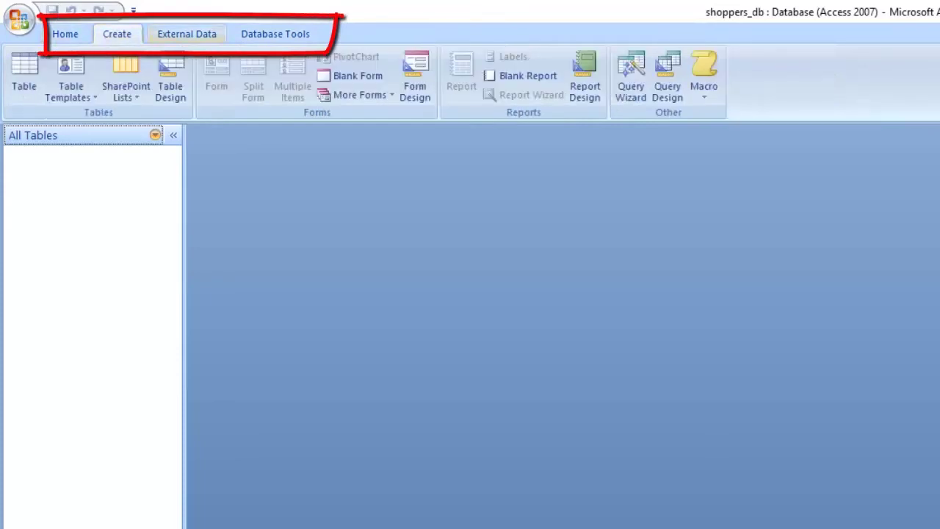
scroll(470, 81, "down", 1)
scroll(470, 81, "down", 1)
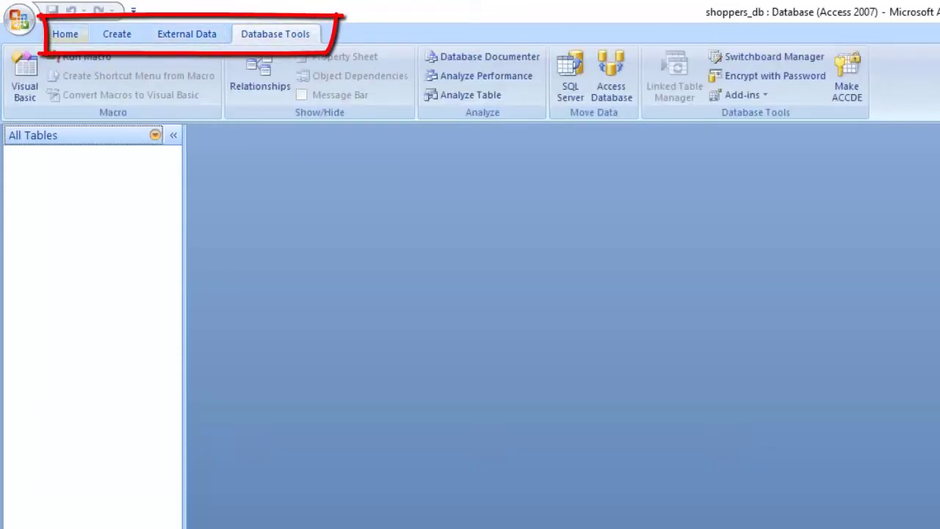
left_click(65, 34)
left_click(117, 34)
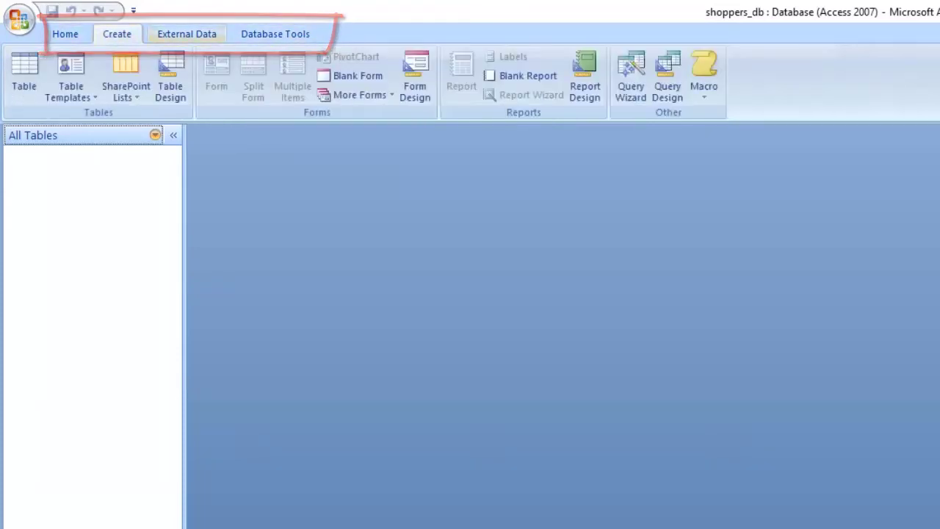
left_click(187, 34)
left_click(275, 34)
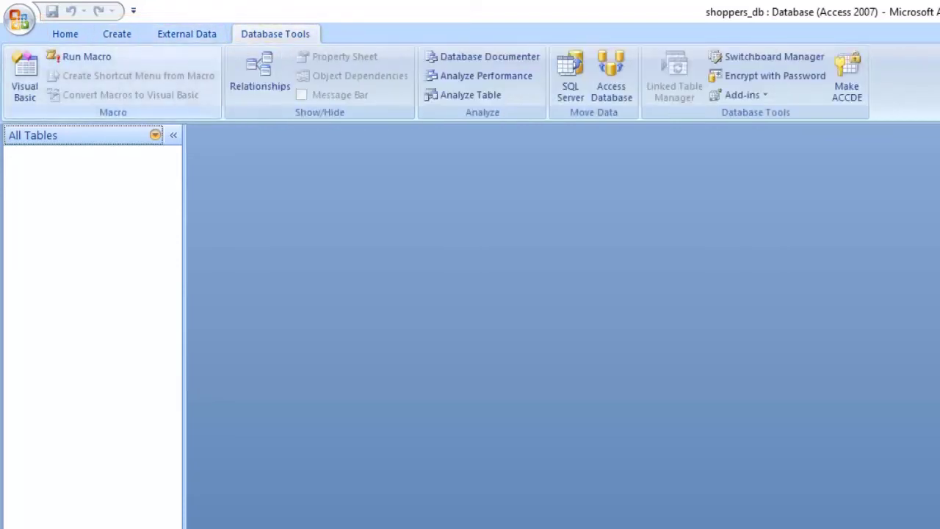
left_click(65, 34)
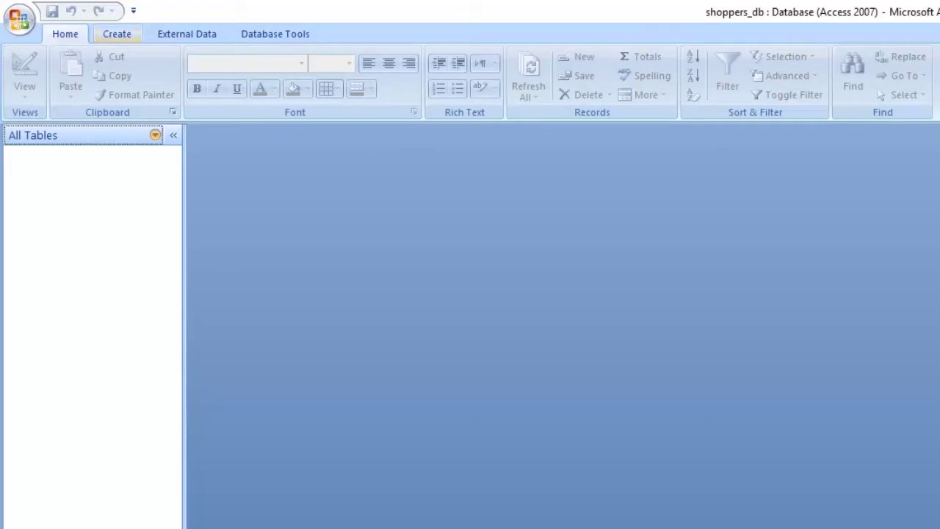
Create a new blank table in Design view and name its first field Itemcode.
left_click(116, 34)
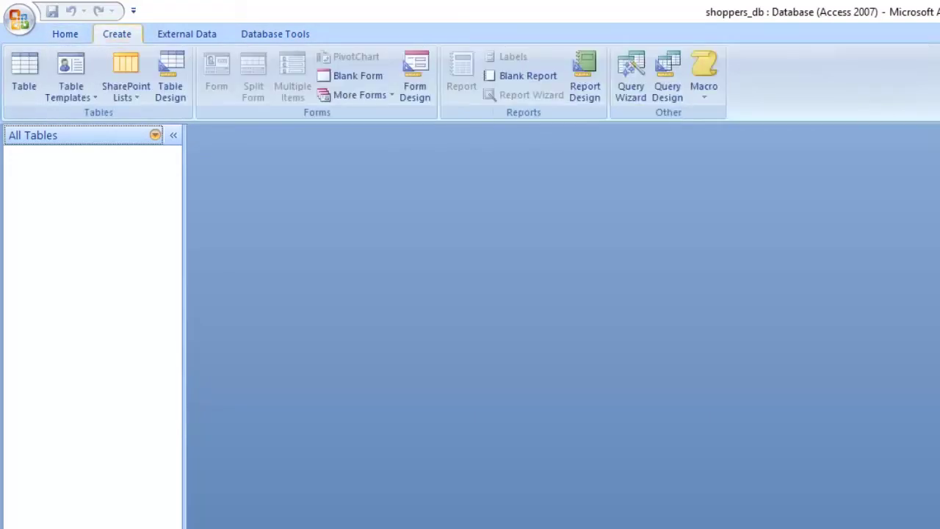
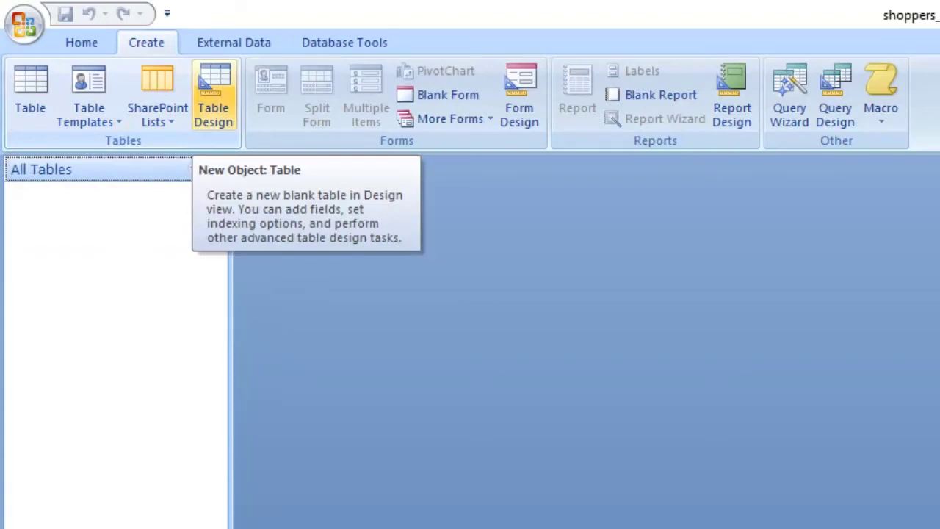
left_click(213, 96)
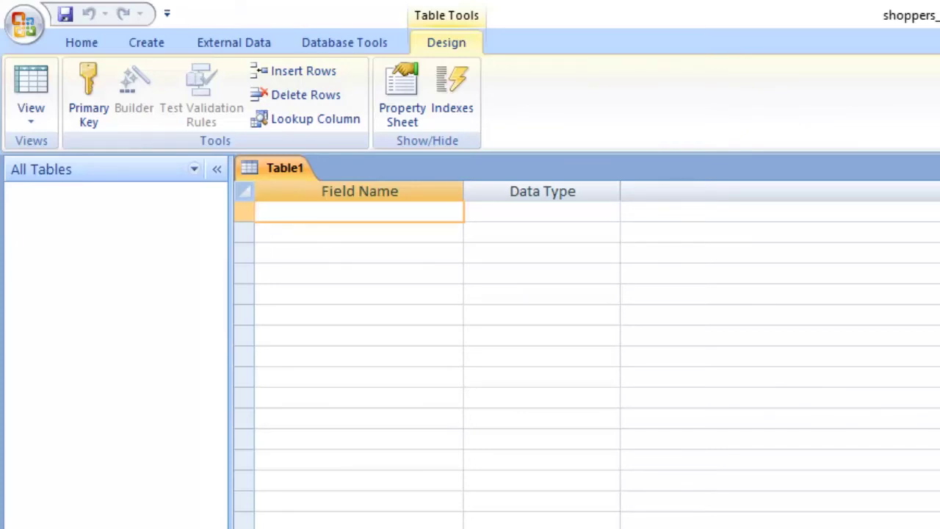
type("ITE")
key("BackSpace")
key("BackSpace")
type("temcode")
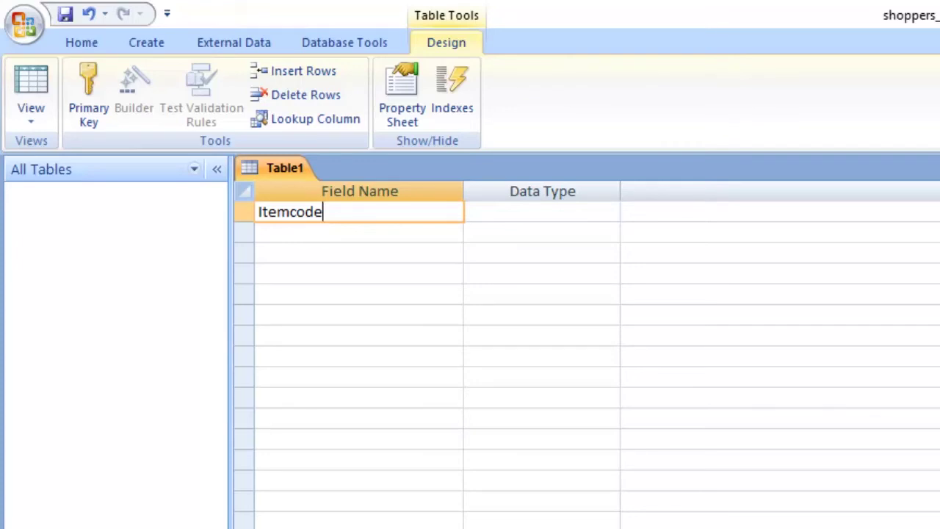
Examine the data types available for the Itemcode field, including Text, Memo, Number, Currency and AutoNumber.
key("Tab")
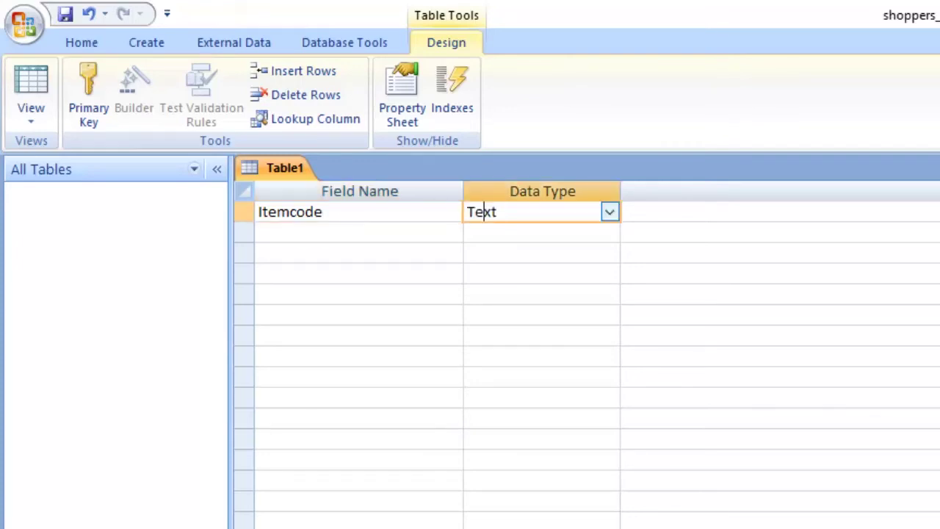
key("alt+Down")
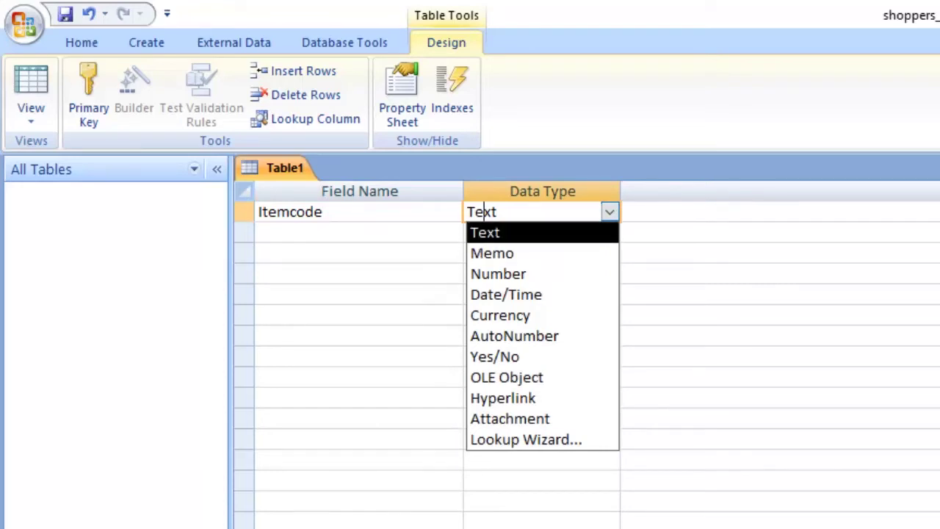
key("Down")
key("Down")
key("Down")
key("Down")
key("Down")
key("Down")
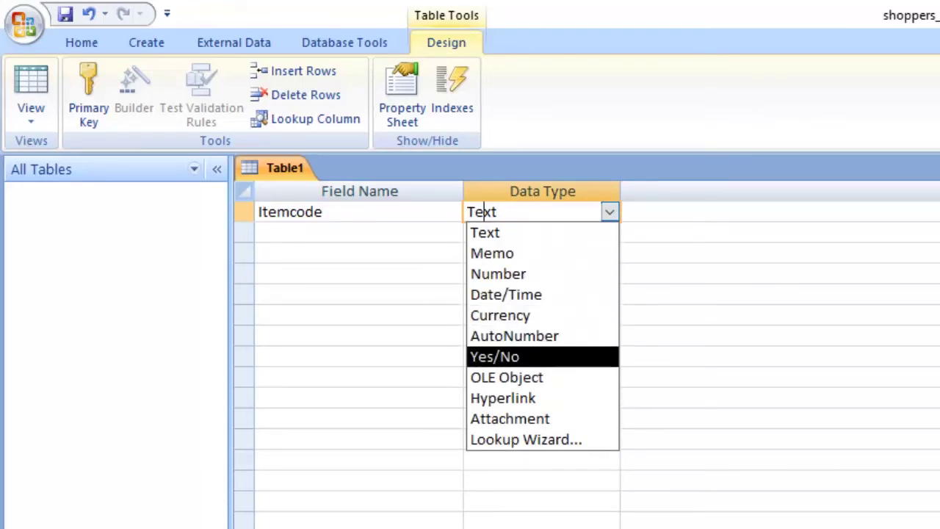
key("Down")
key("Down")
key("Down")
key("Down")
key("Up")
key("Up")
key("Up")
key("Up")
key("Up")
key("Up")
key("Up")
key("Up")
key("Up")
key("Up")
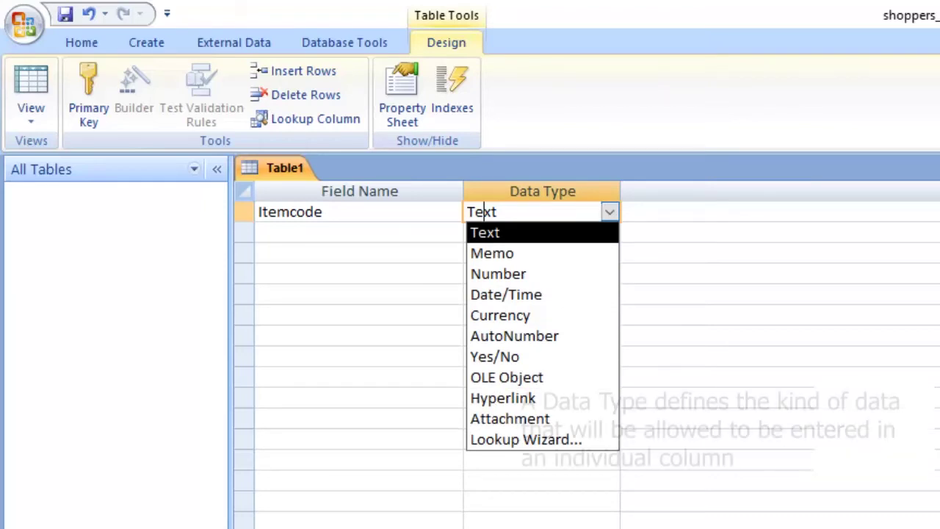
key("Down")
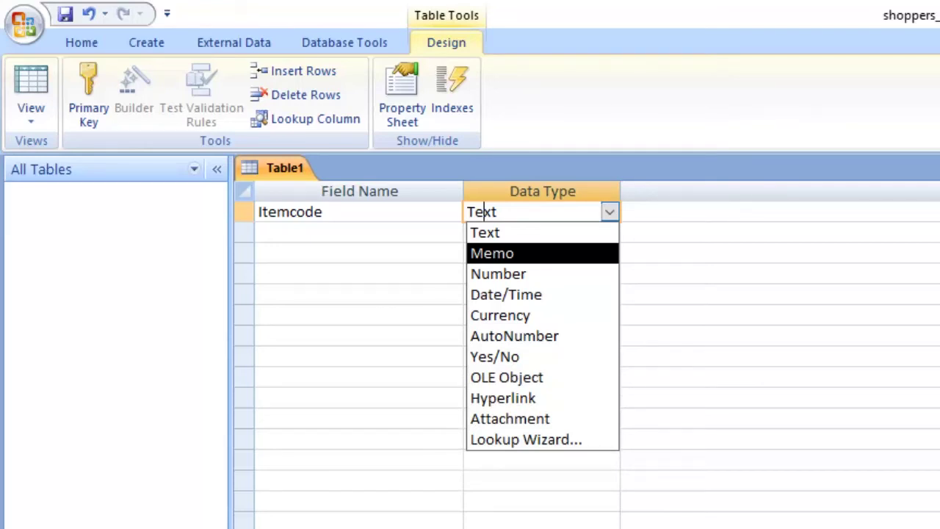
key("Down")
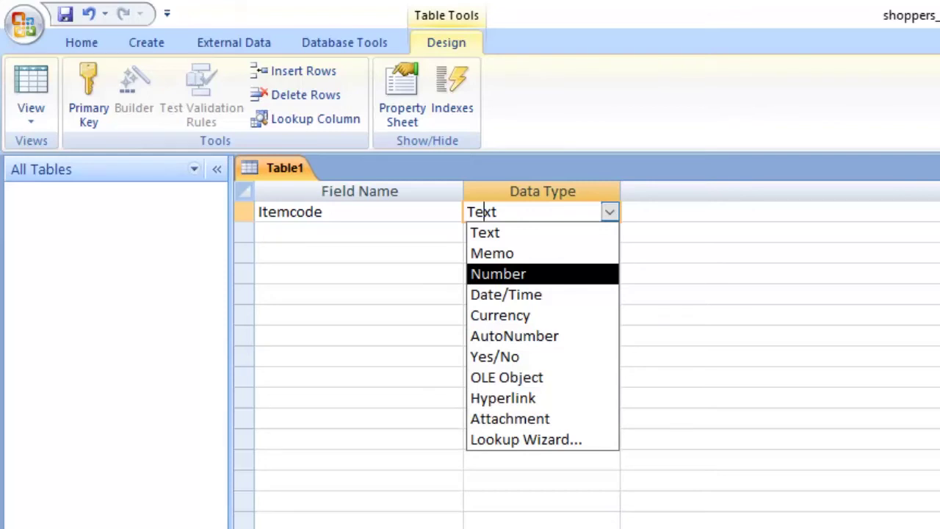
key("Down")
key("Down")
key("Down")
key("Up")
key("Up")
key("Up")
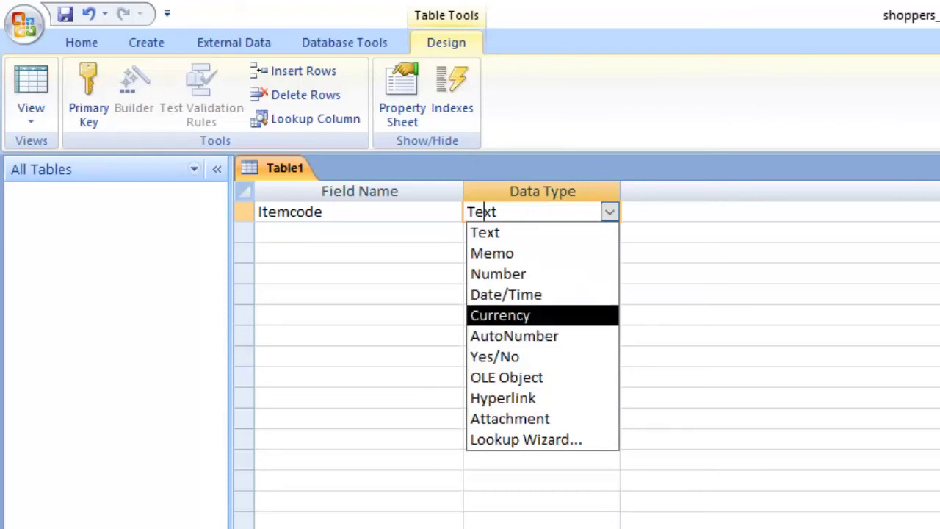
key("Down")
key("Down")
key("Down")
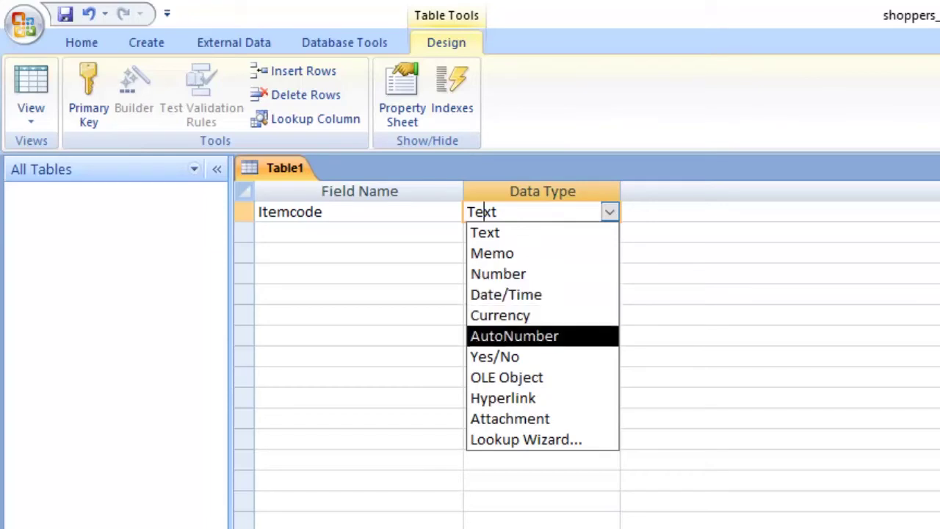
key("Up")
key("Up")
key("Up")
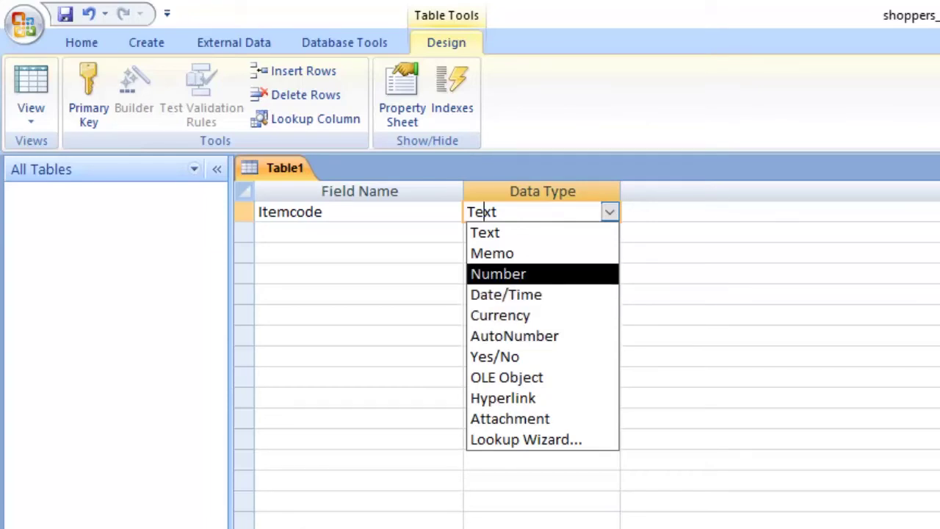
key("Down")
key("Down")
key("Down")
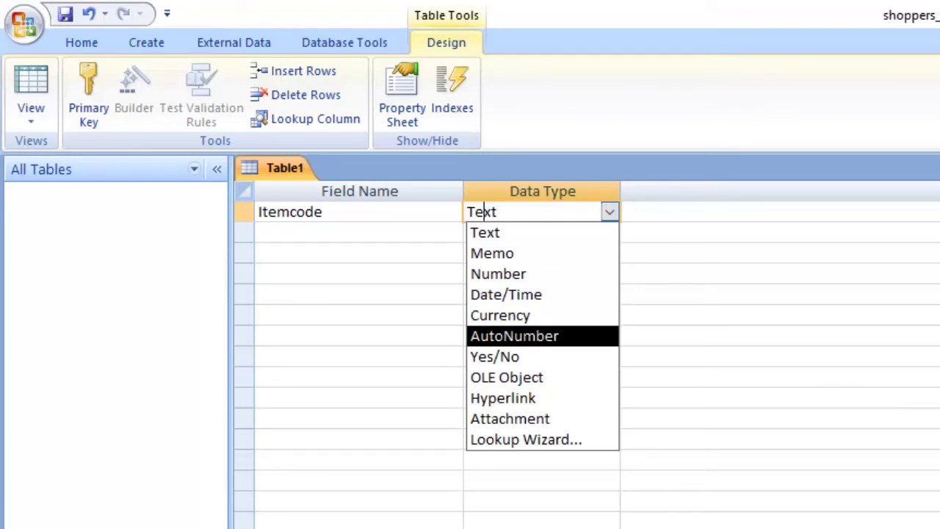
key("Up")
key("Up")
key("Up")
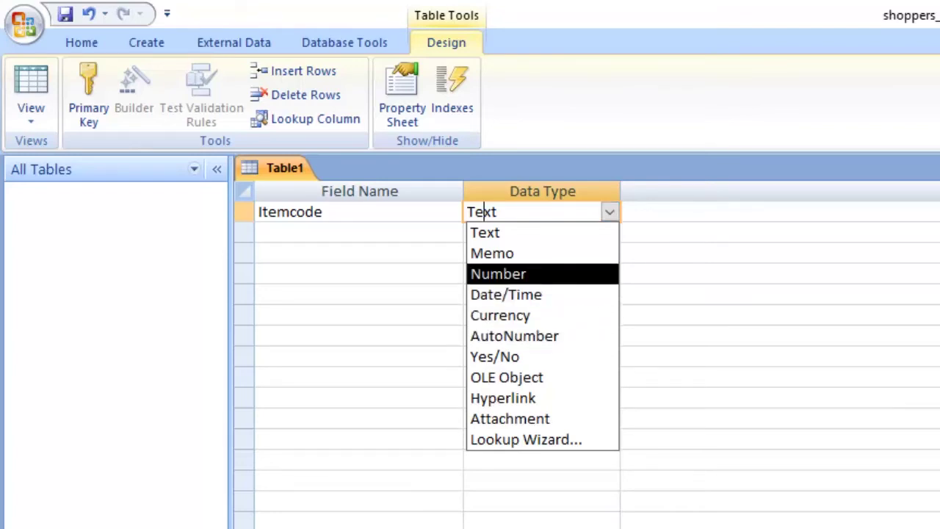
key("Down")
key("Down")
key("Down")
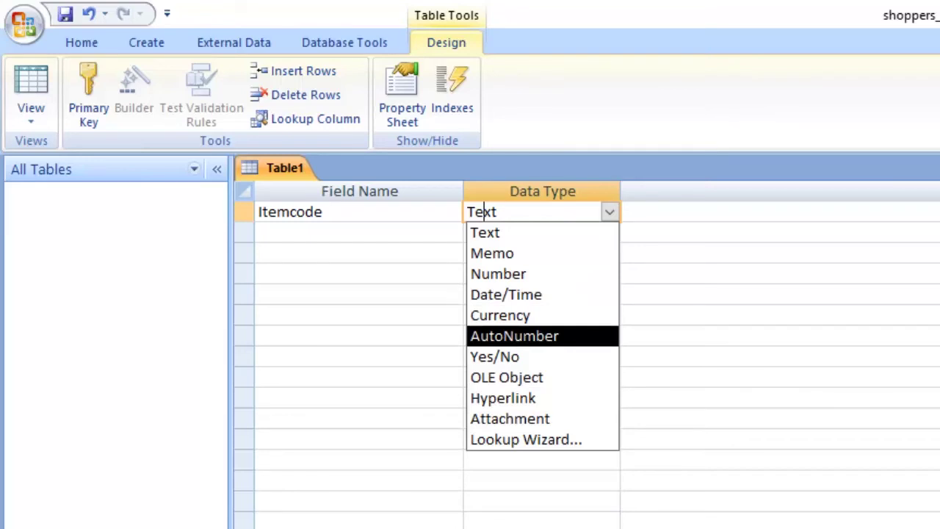
key("Up")
key("Up")
key("Up")
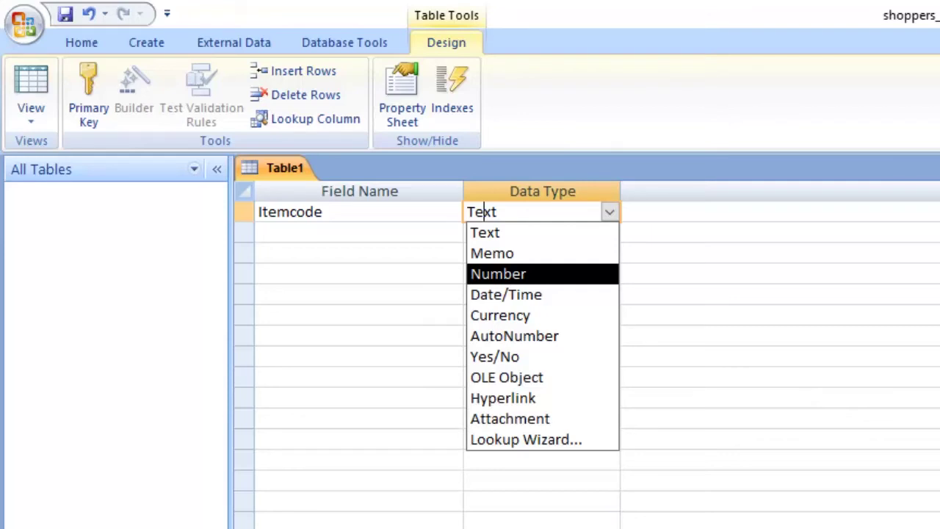
Set the Itemcode field's data type to AutoNumber and leave its description blank.
key("Down")
key("Down")
key("Down")
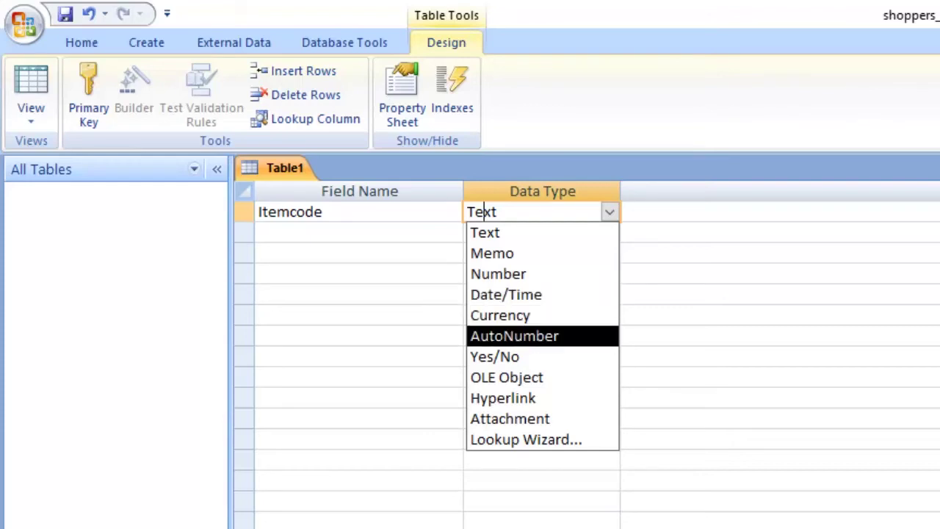
key("Return")
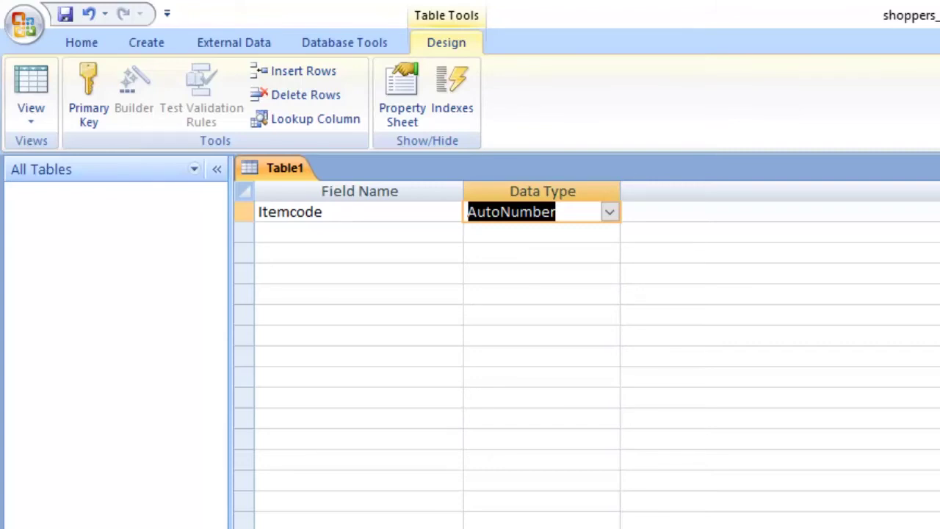
left_click(259, 232)
left_click(532, 212)
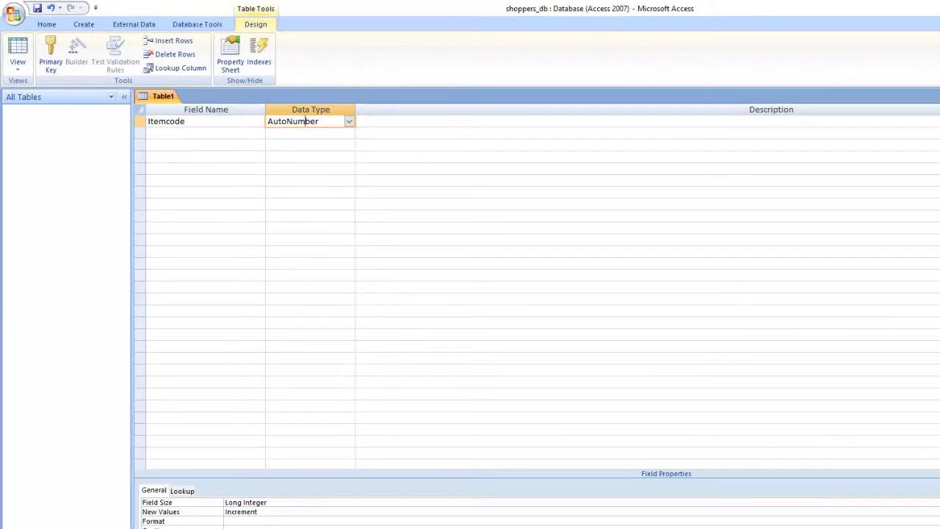
left_click(360, 121)
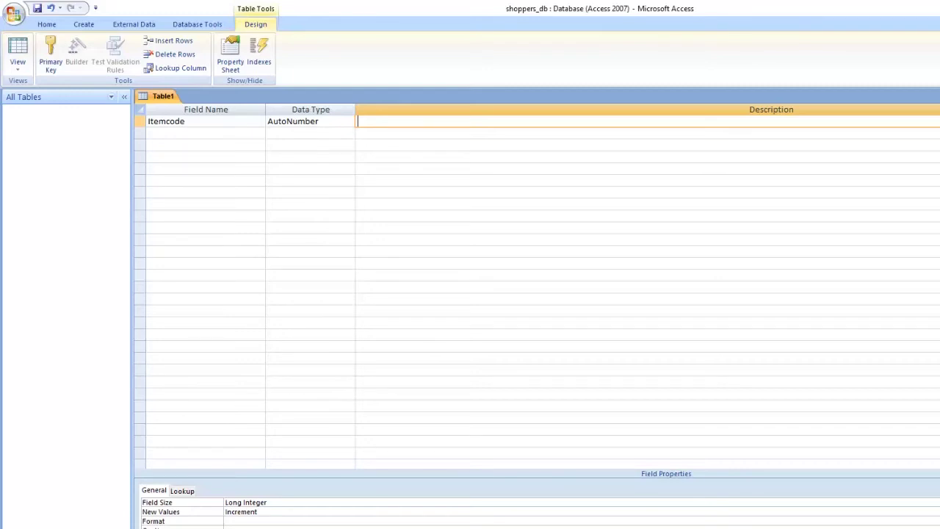
Add a second field named itemName with the Text data type.
left_click(205, 133)
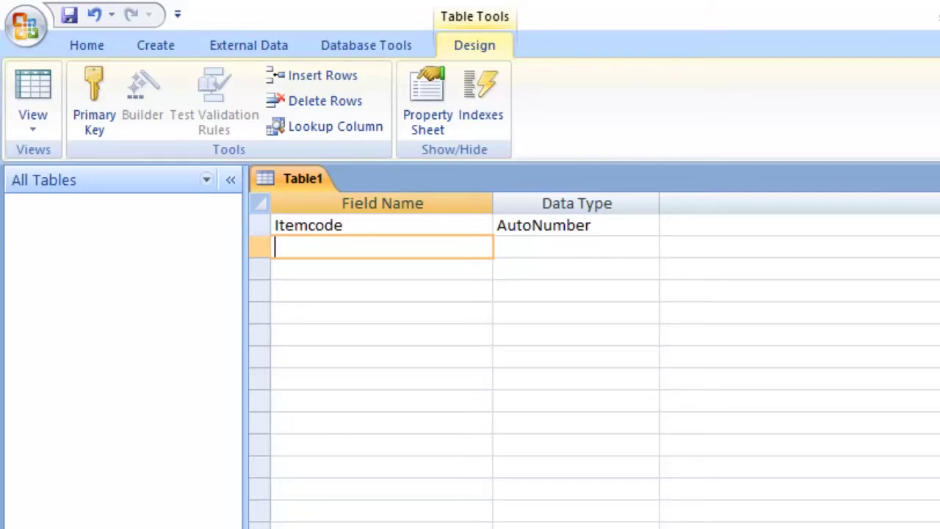
type("itemName")
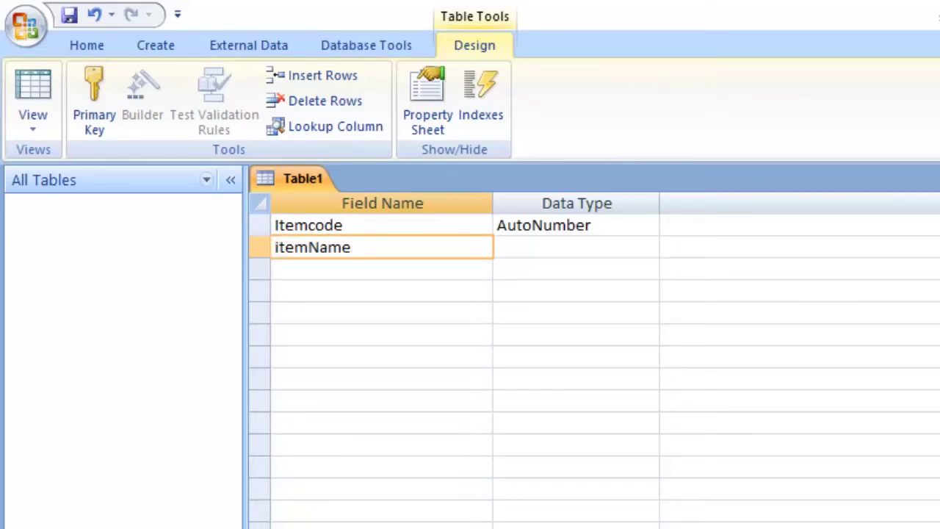
key("Tab")
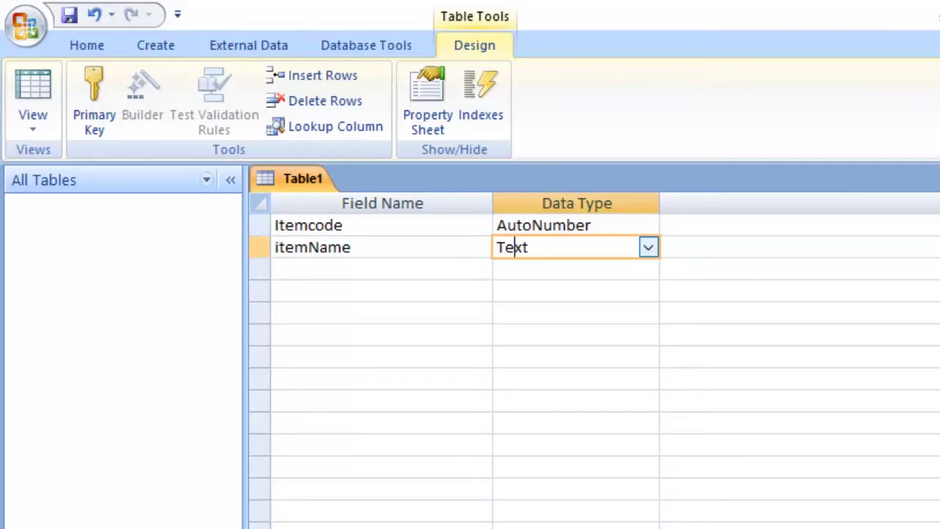
key("alt+Down")
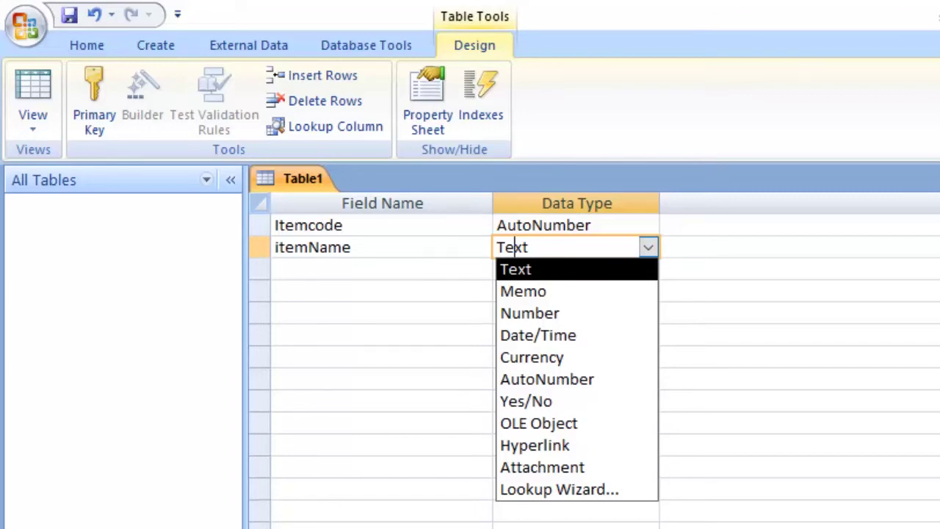
key("Return")
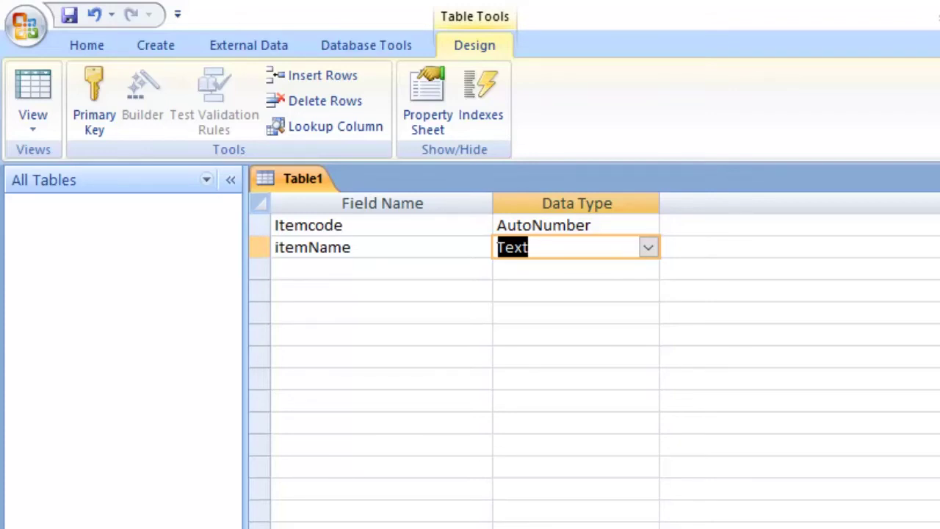
Add a third field named qty below itemName with the Number data type.
left_click(382, 269)
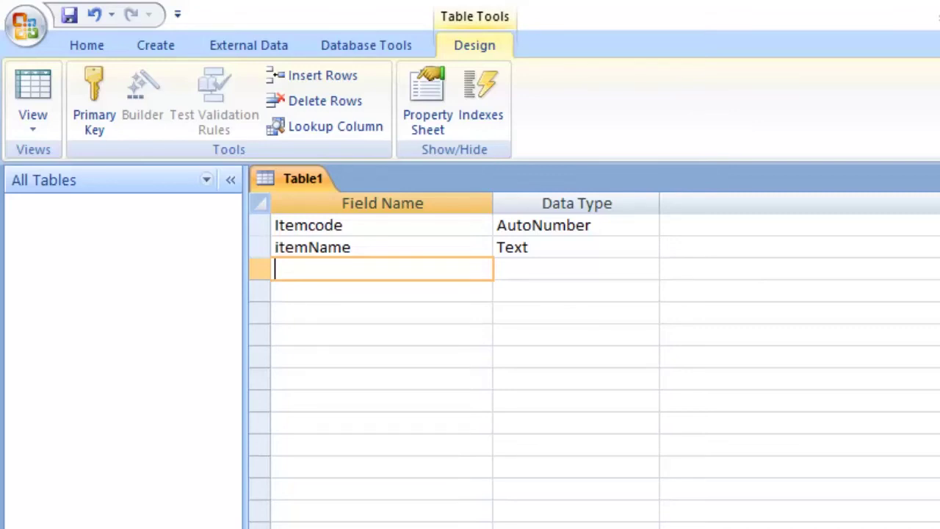
left_click(351, 246)
left_click(294, 269)
type("qty")
left_click(514, 269)
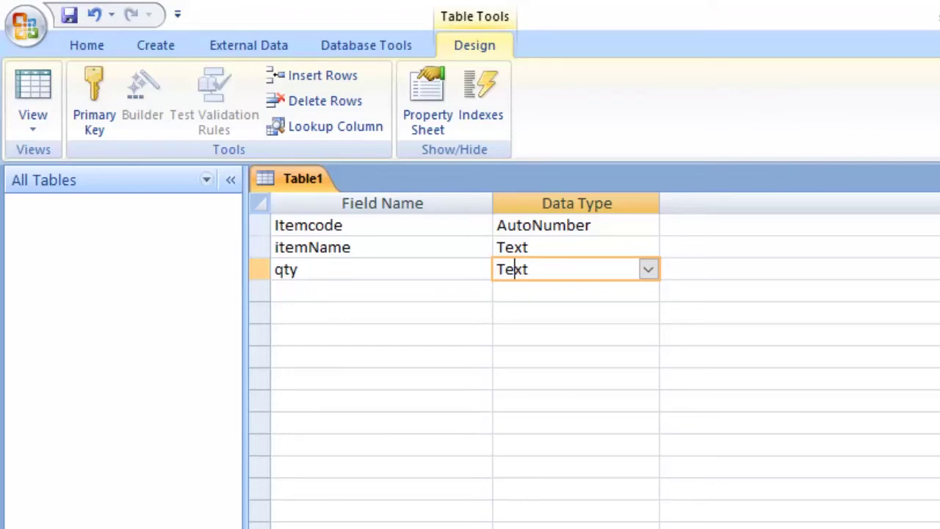
left_click(648, 269)
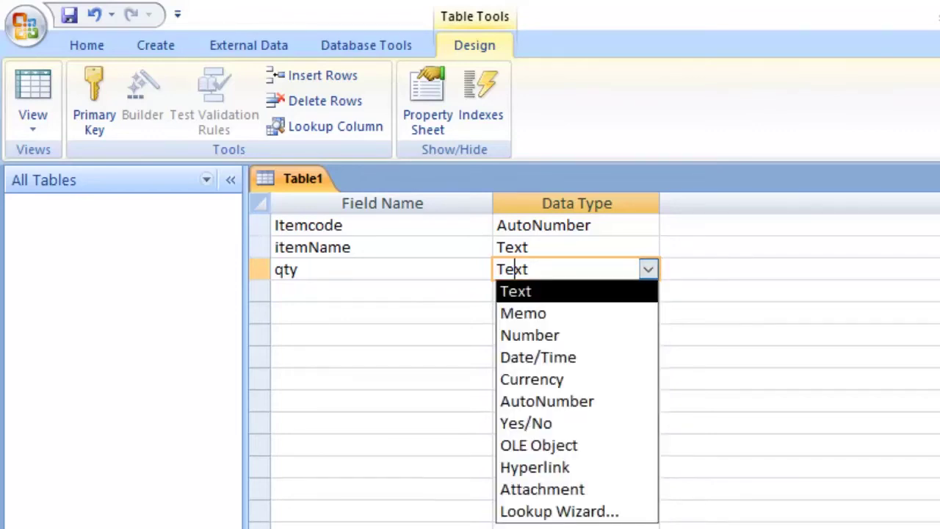
key("Down")
key("Down")
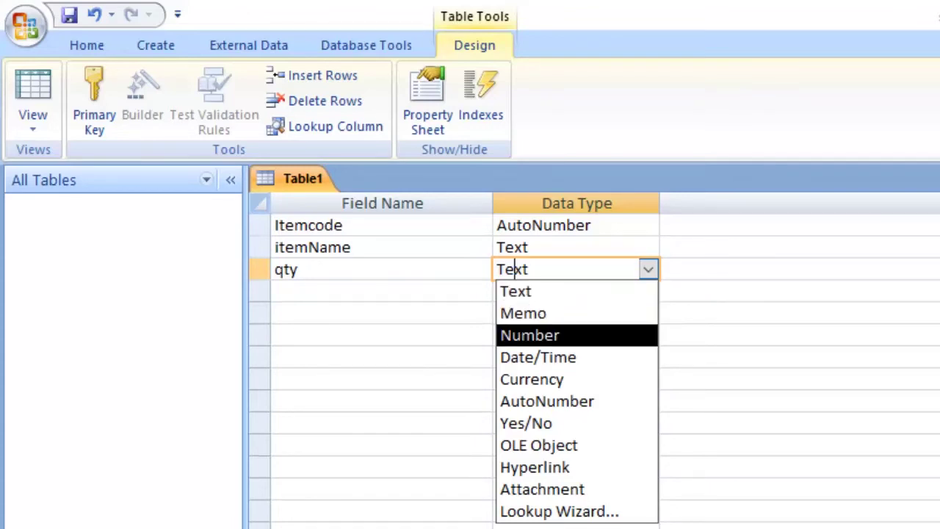
key("Return")
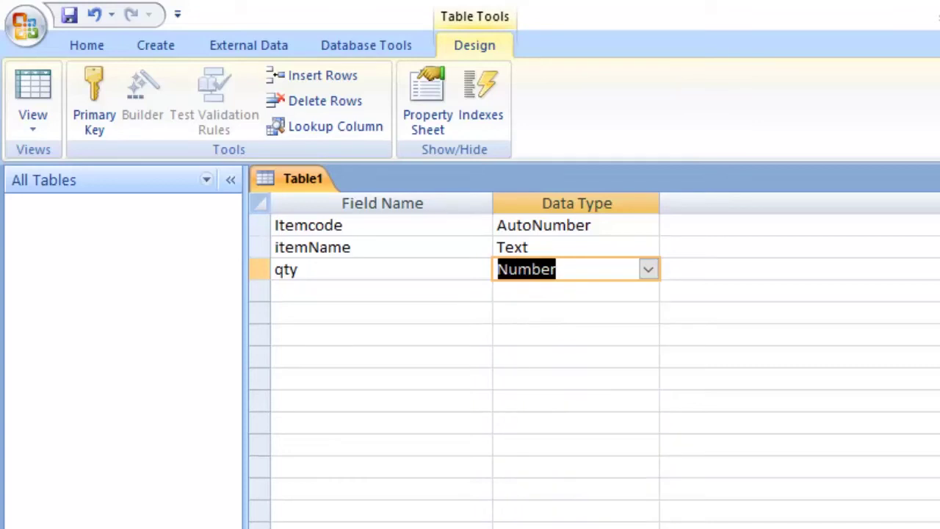
Add a fourth field named costprice with the Currency data type.
left_click(382, 291)
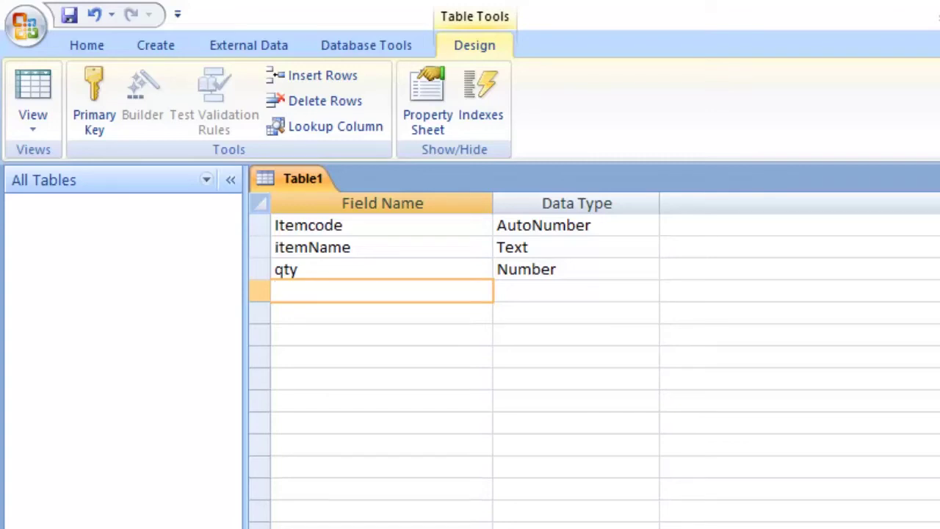
type("costprice")
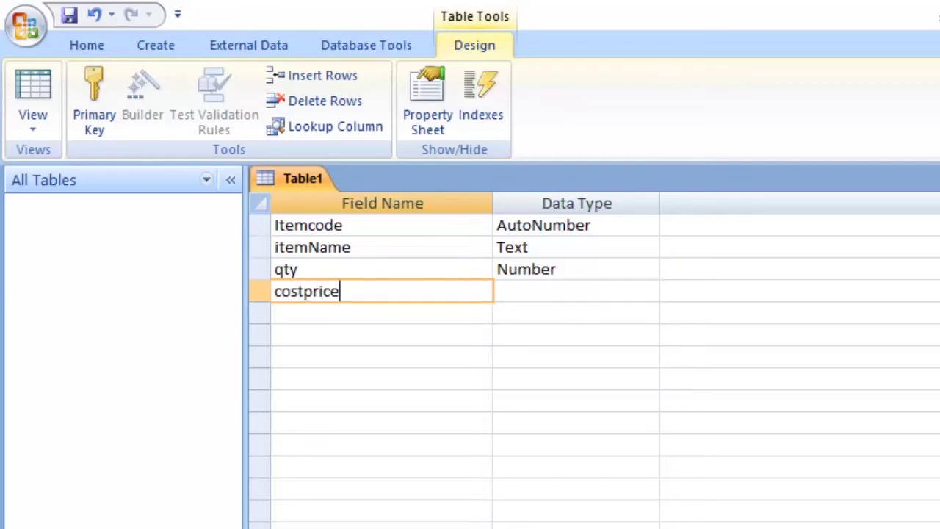
key("Tab")
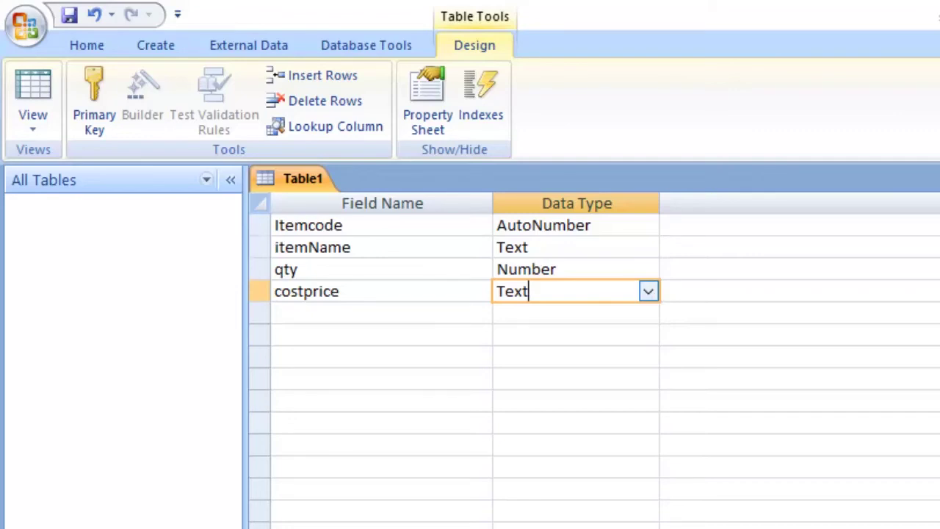
left_click(648, 291)
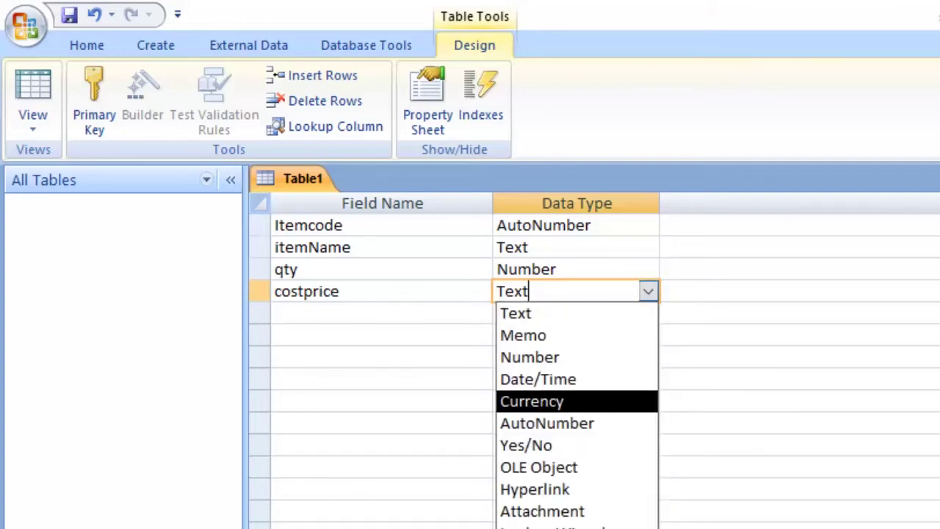
key("Return")
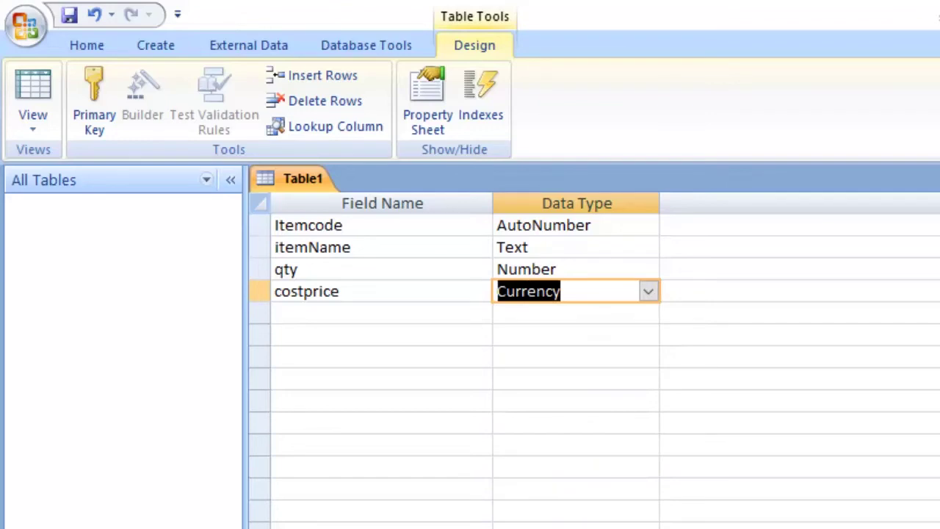
Add a fifth field named dateOfPurchase with the Date/Time data type.
left_click(382, 312)
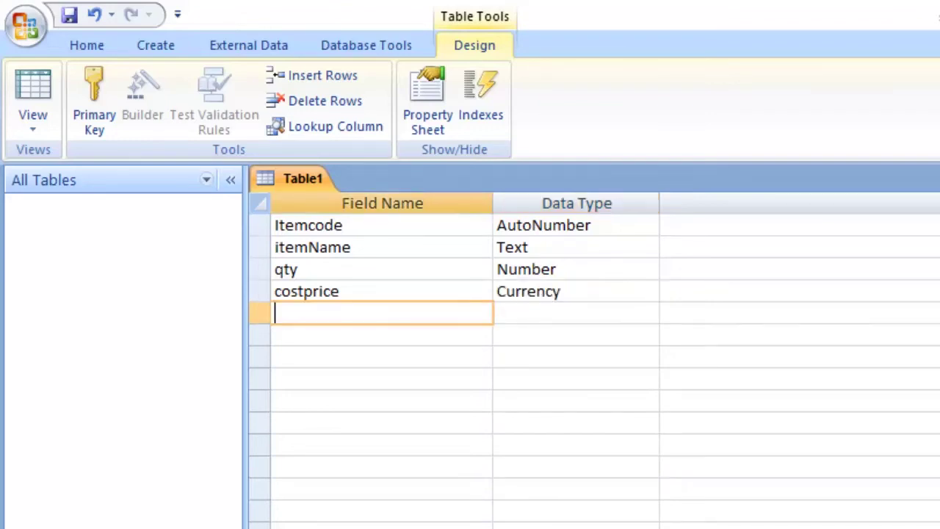
type("dateOf")
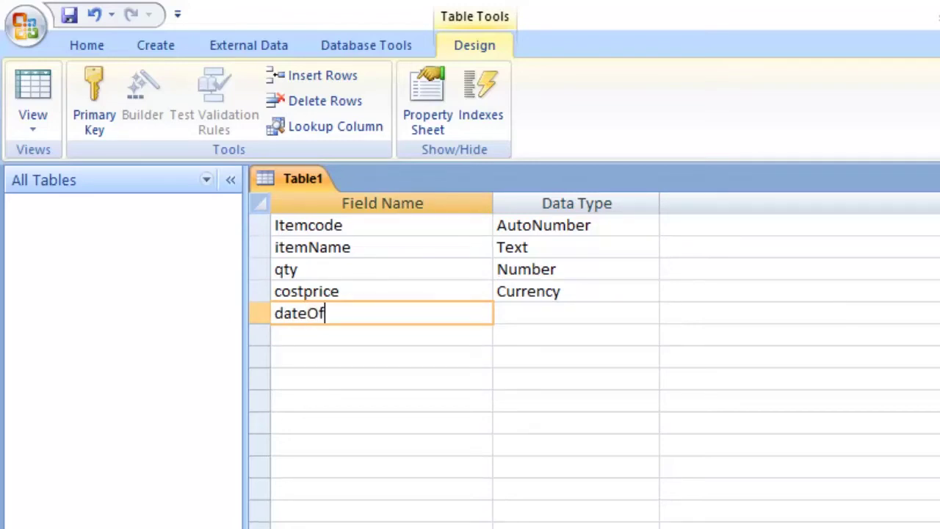
type("Purchase")
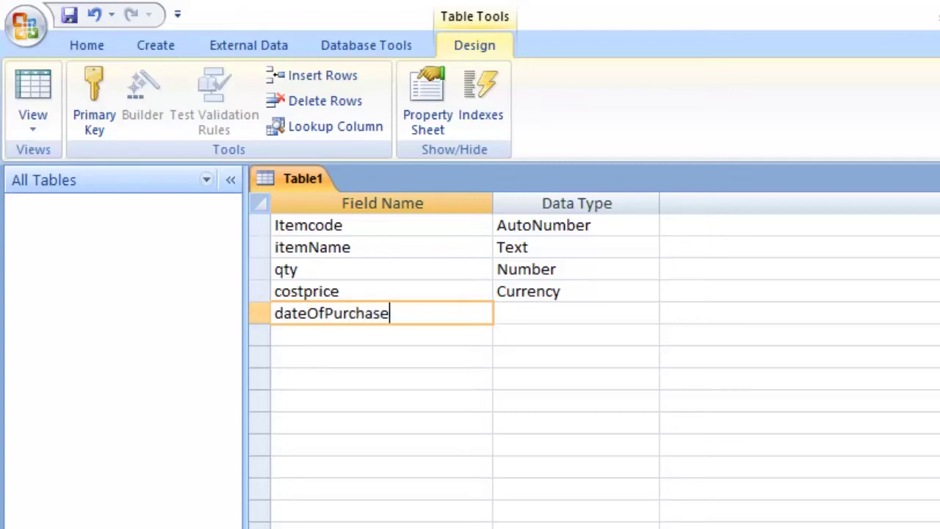
left_click(527, 313)
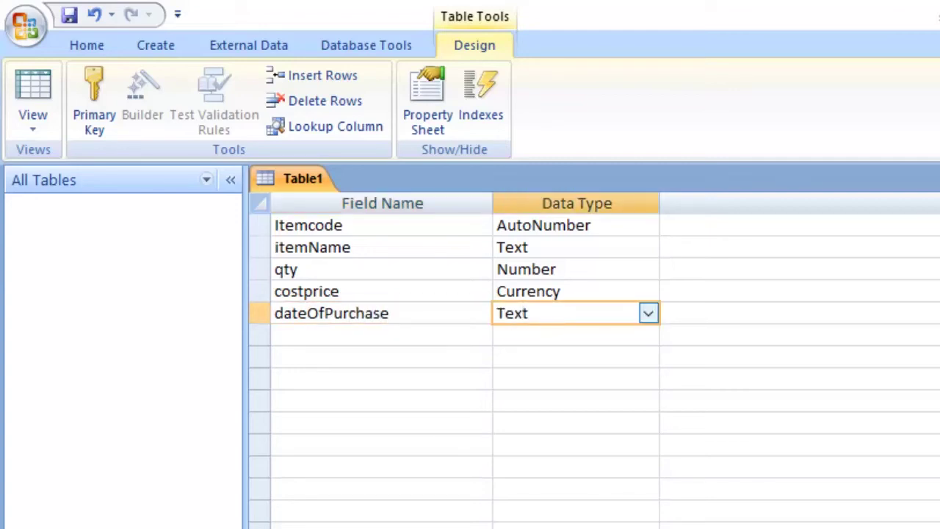
key("alt+Down")
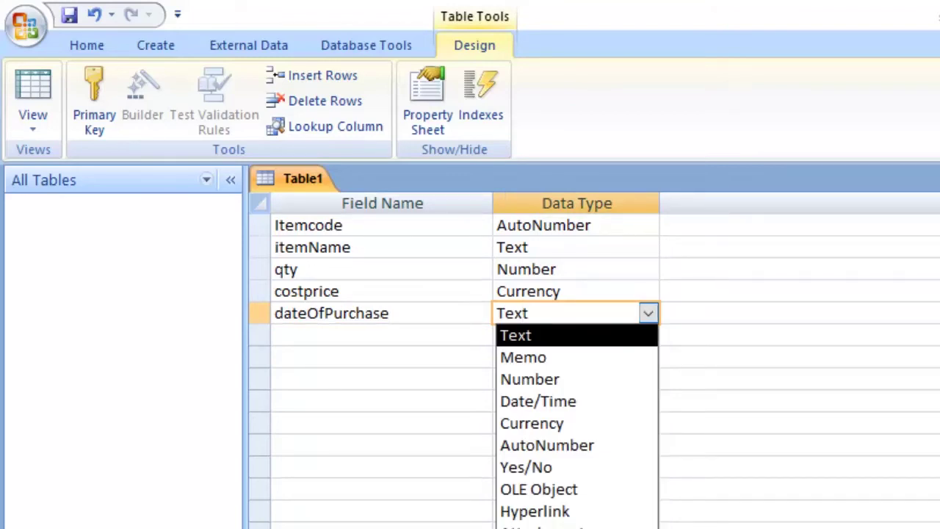
key("Down")
key("Down")
key("Down")
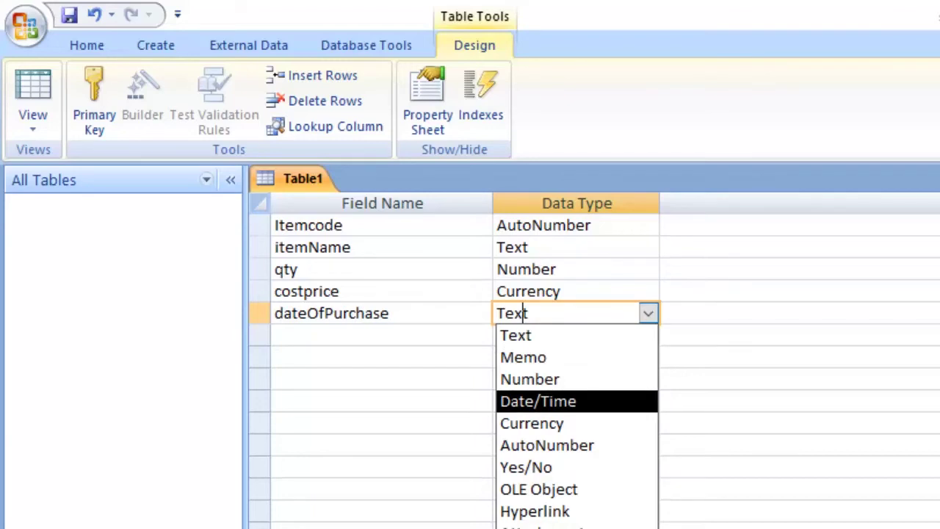
key("Return")
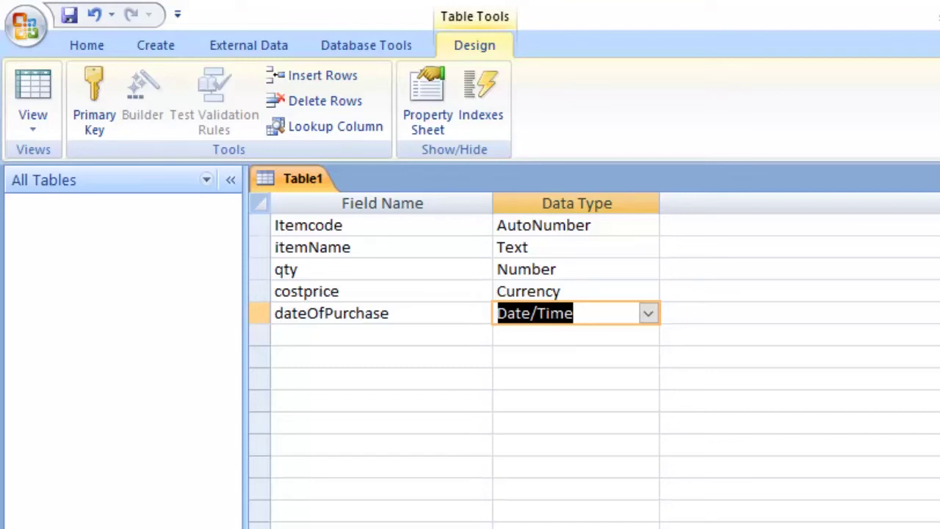
Examine the field properties of the Itemcode, itemName and dateOfPurchase fields.
left_click(591, 225)
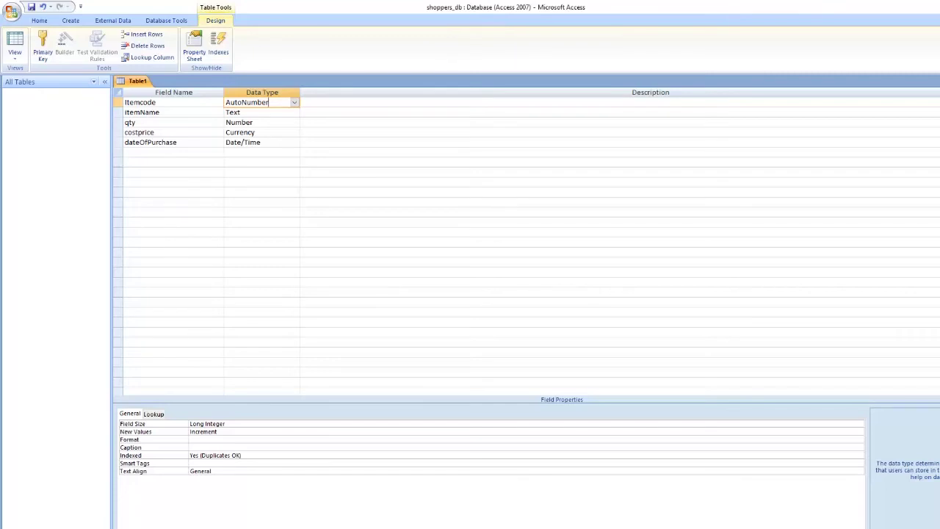
left_click(155, 102)
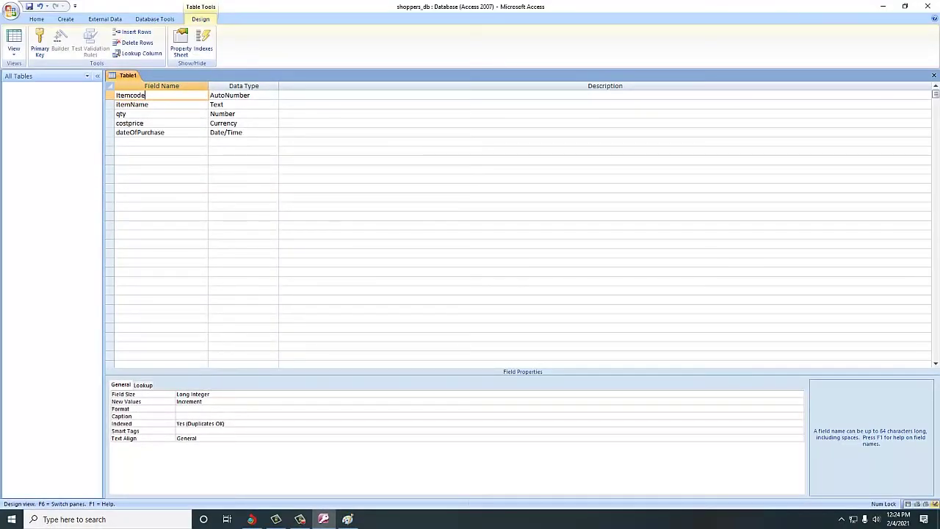
left_click(243, 104)
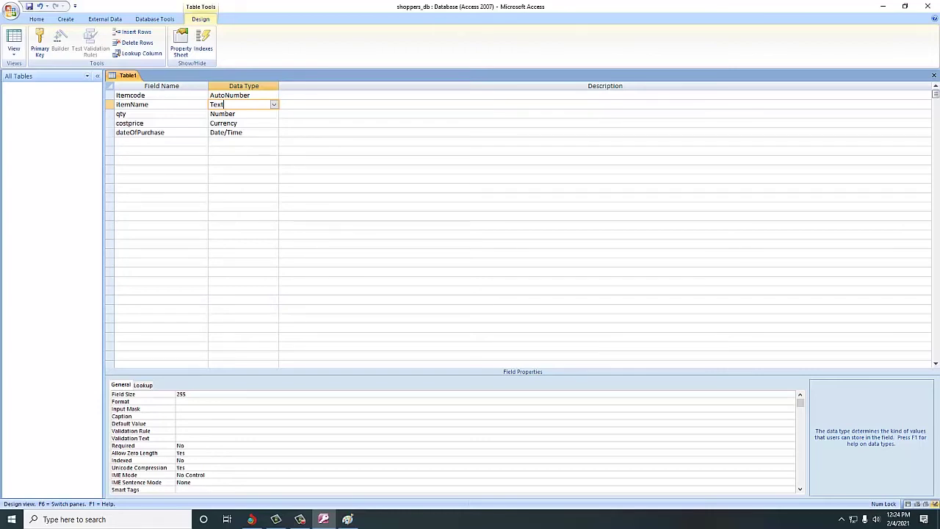
key("F6")
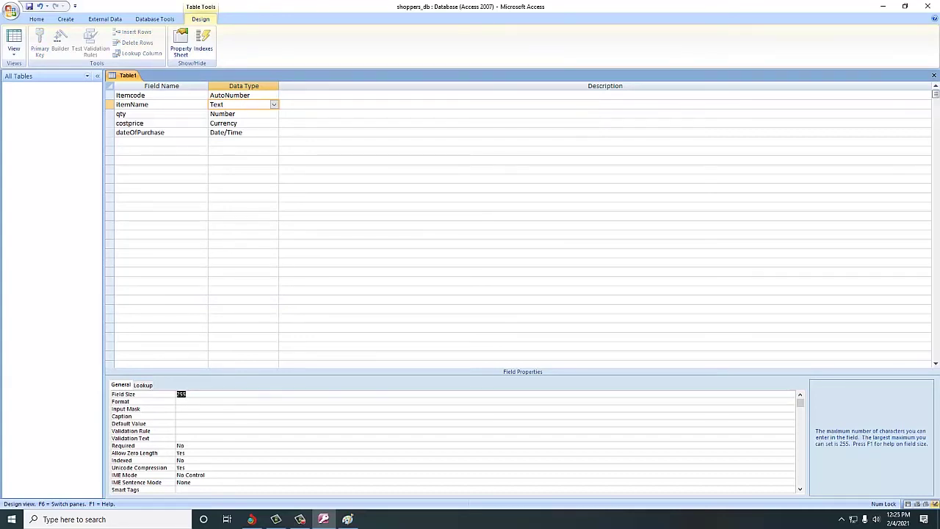
left_click(162, 262)
left_click(164, 132)
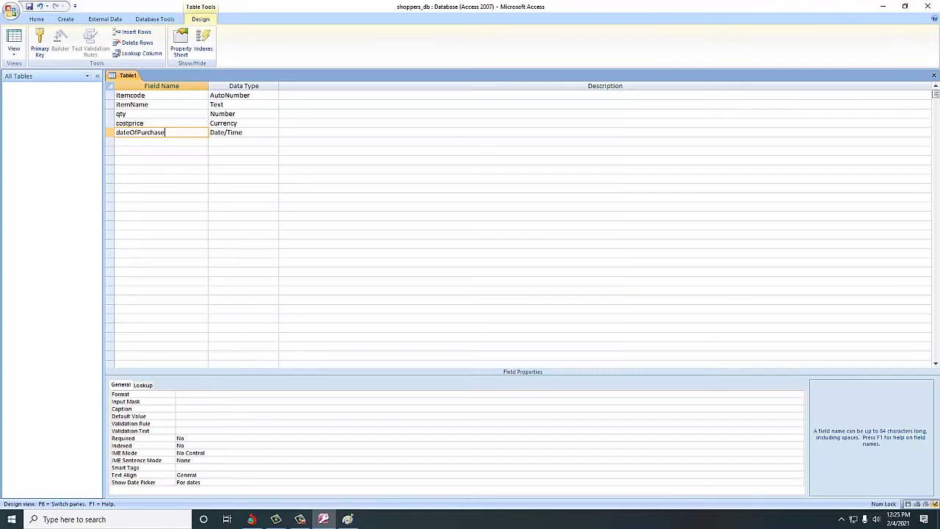
left_click(242, 132)
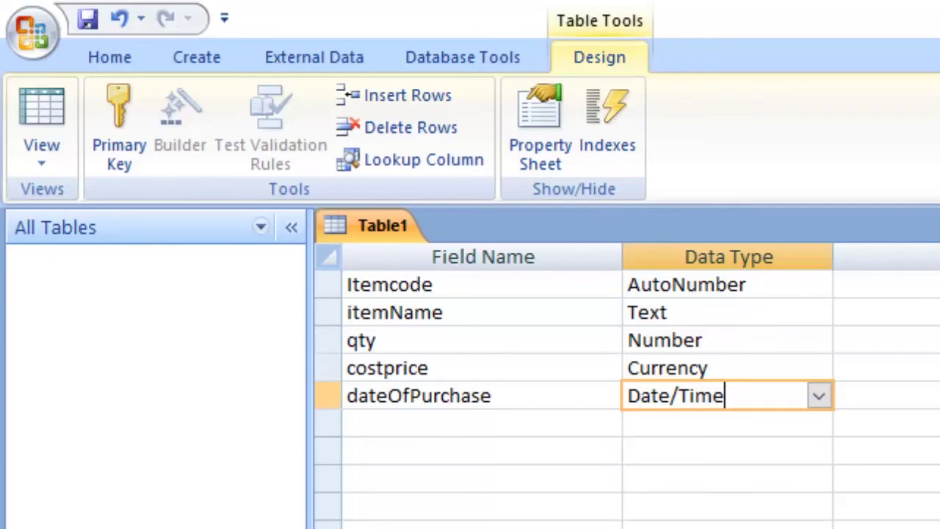
Review the five fields from Itemcode to dateOfPurchase one by one as candidates for the primary key.
left_click_drag(433, 285, 347, 285)
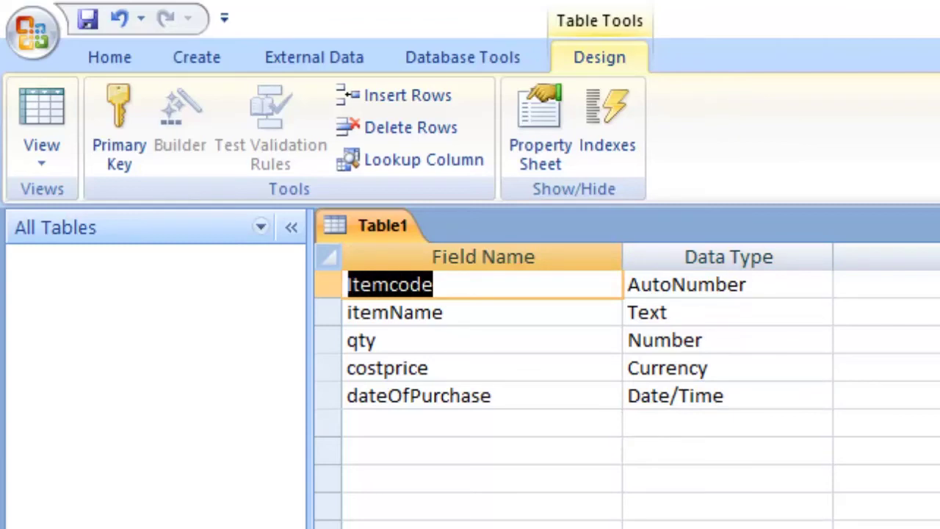
left_click_drag(443, 312, 347, 312)
left_click_drag(376, 340, 347, 340)
left_click_drag(428, 369, 347, 368)
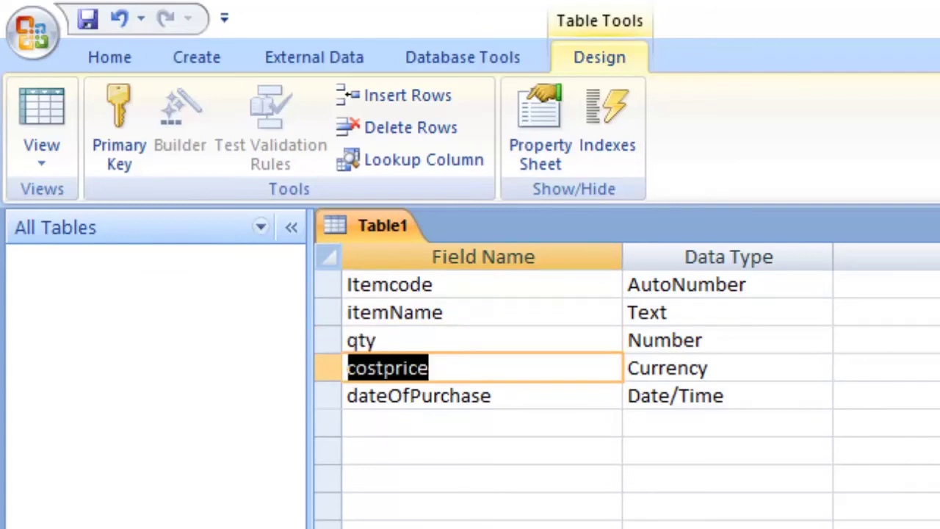
left_click_drag(490, 396, 346, 396)
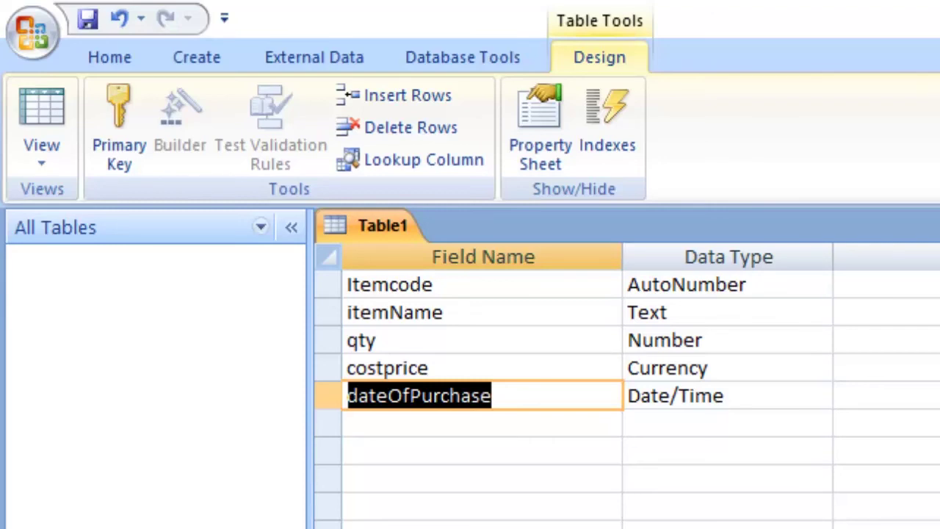
left_click(389, 284)
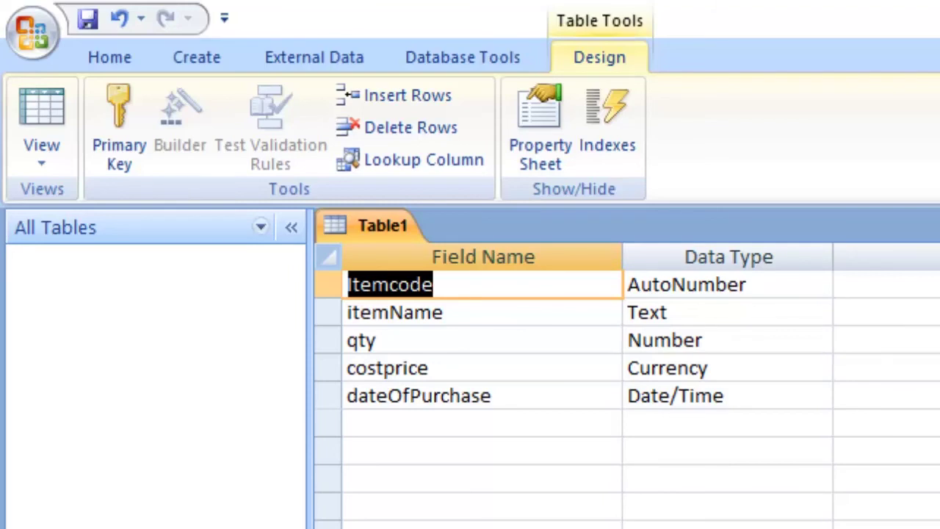
left_click(395, 312)
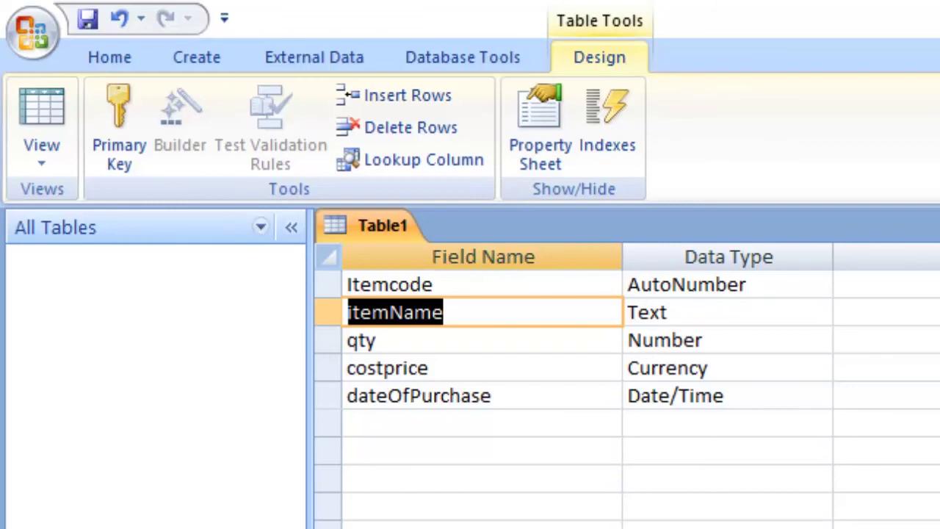
left_click(361, 340)
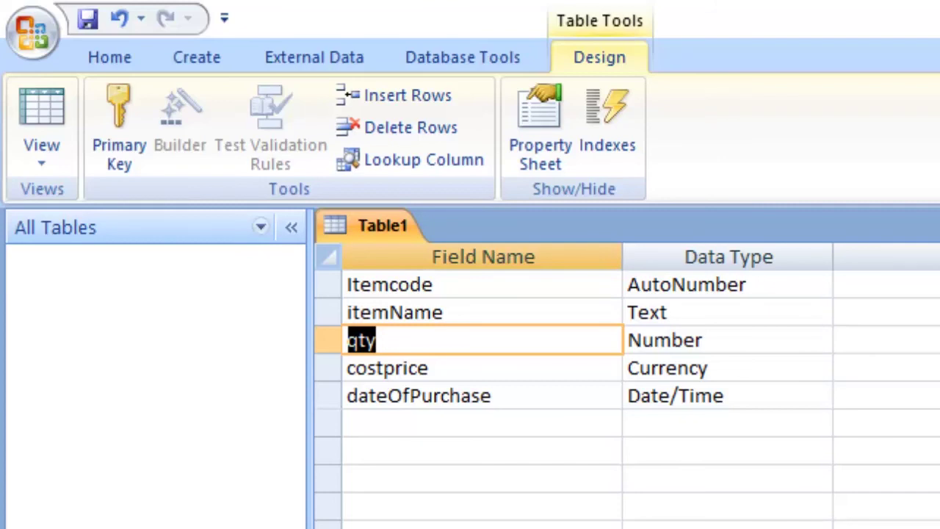
key("Up")
key("Down")
key("Down")
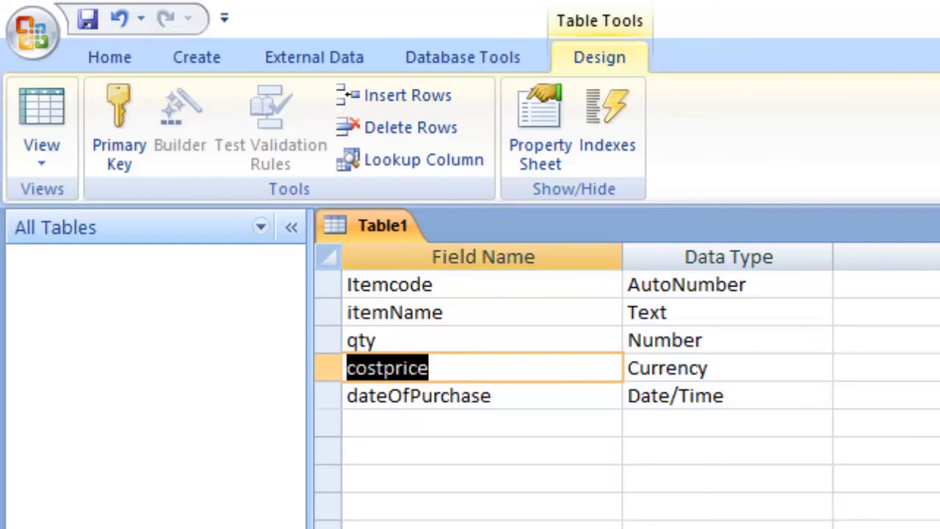
key("Down")
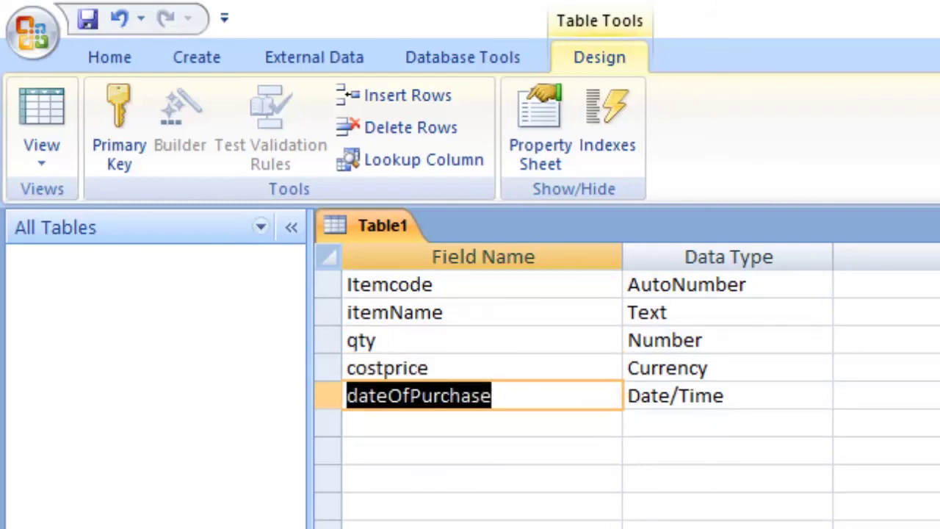
key("F2")
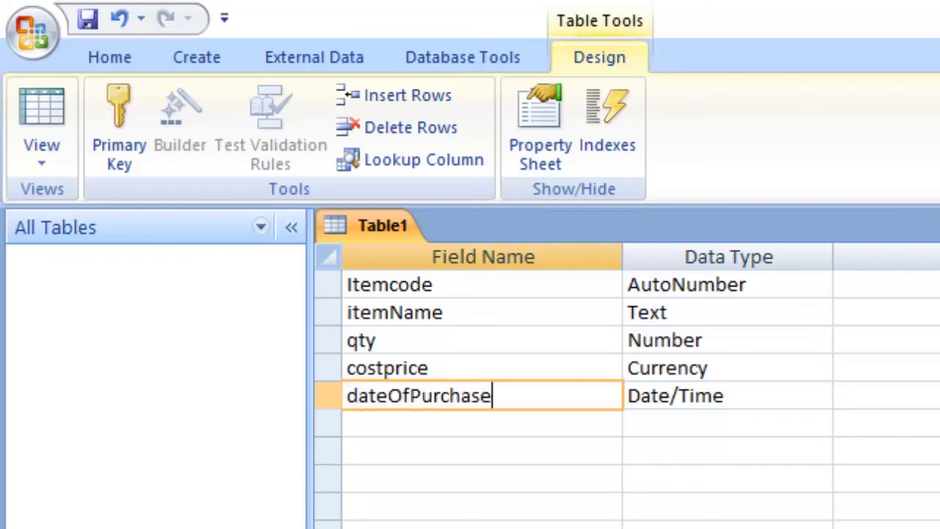
key("shift+Left")
key("shift+Left")
key("shift+Left")
key("shift+Left")
key("shift+Left")
key("shift+Left")
key("shift+Left")
key("shift+Left")
key("shift+Left")
key("shift+Left")
key("shift+Left")
key("shift+Left")
key("shift+Left")
key("shift+Left")
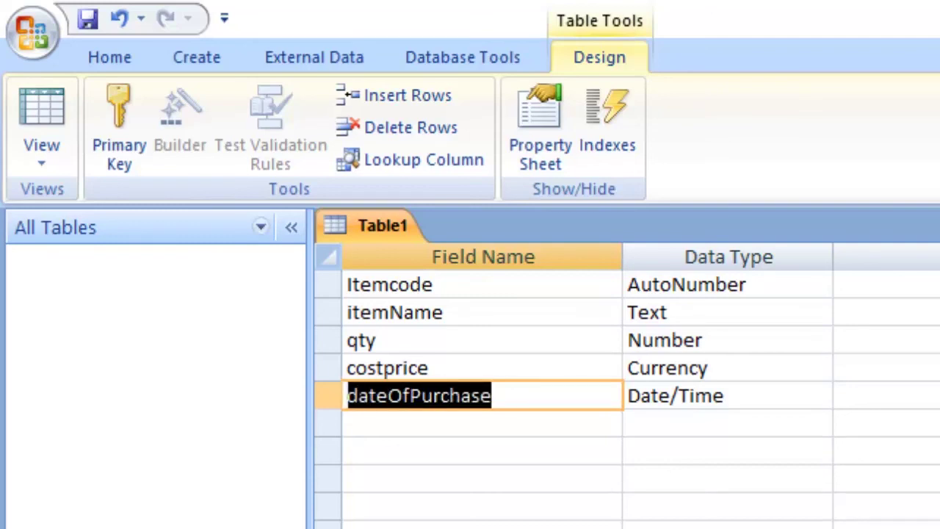
Designate the Itemcode field as the table's primary key.
left_click(433, 285)
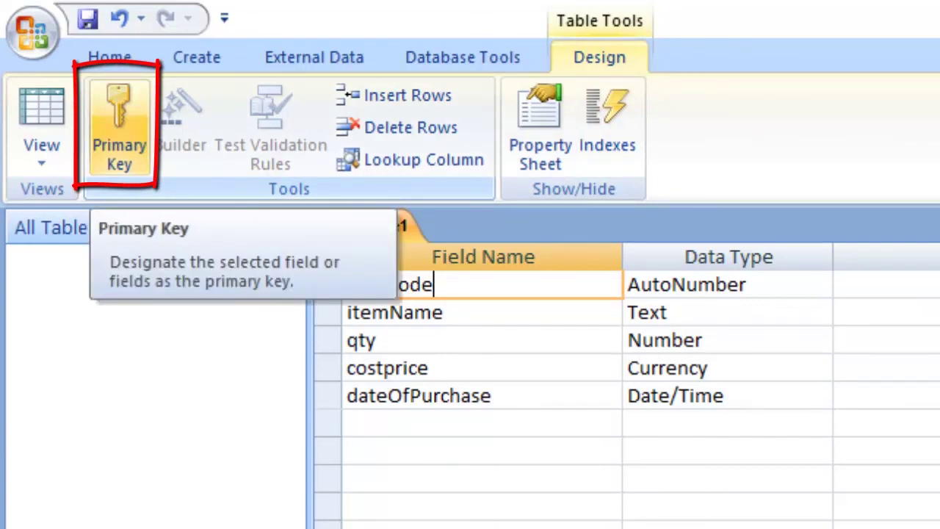
left_click(119, 125)
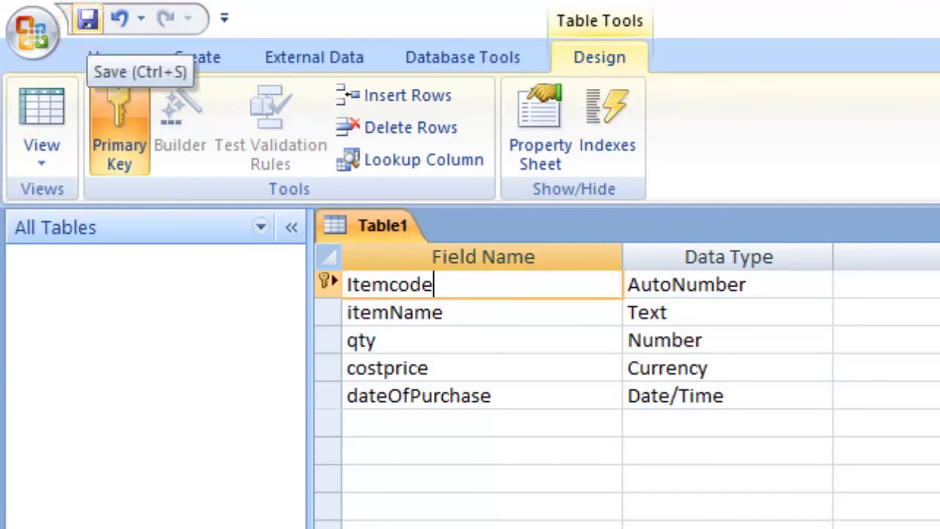
Save the table design under the name items.
left_click(87, 19)
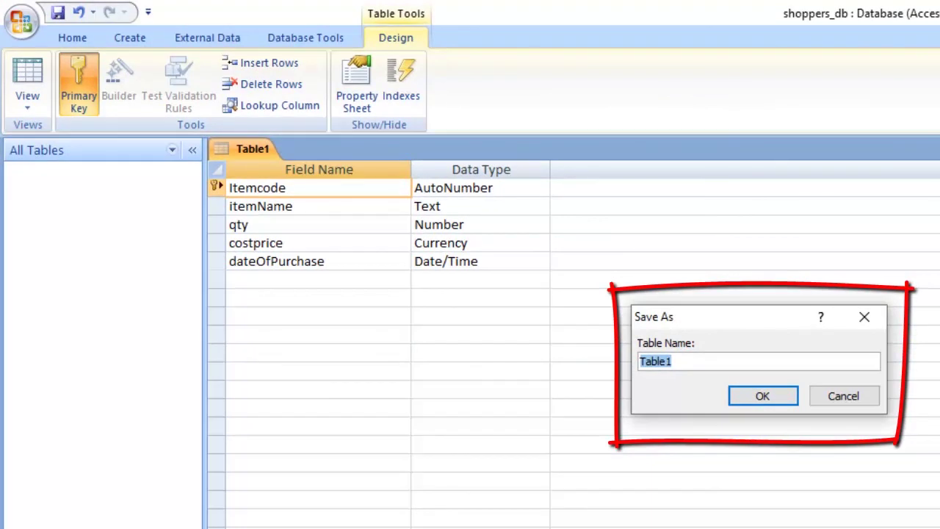
key("BackSpace")
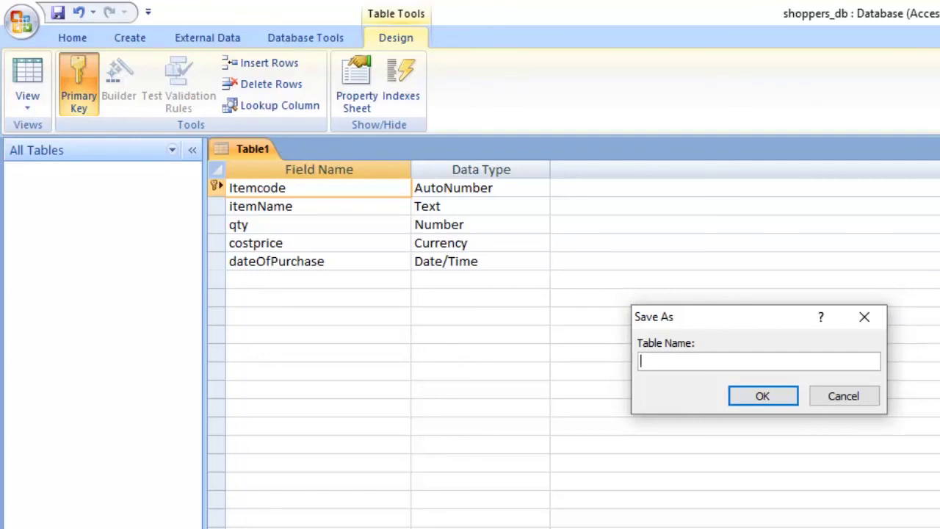
type("items")
key("Return")
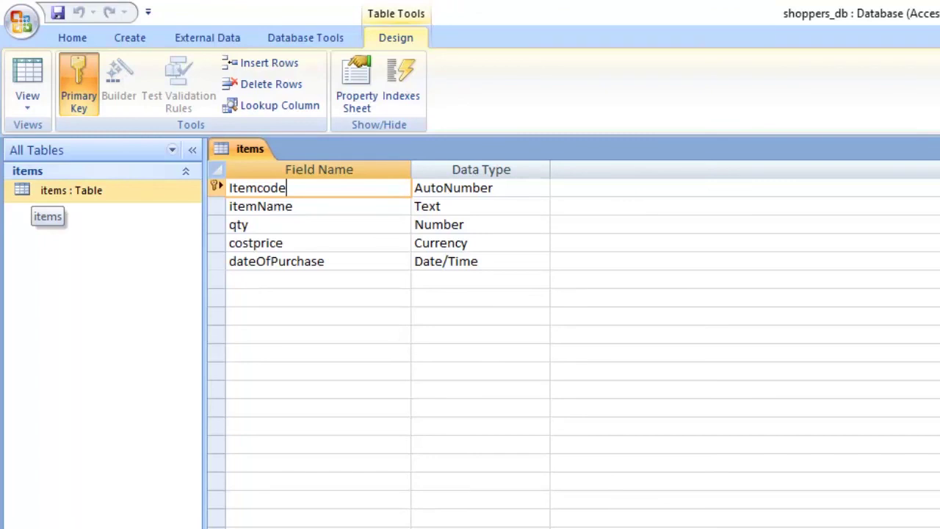
Open the items table for data entry and add a Sugar record with qty 50, costprice 5000 and purchase date 2/4/2021.
double_click(71, 190)
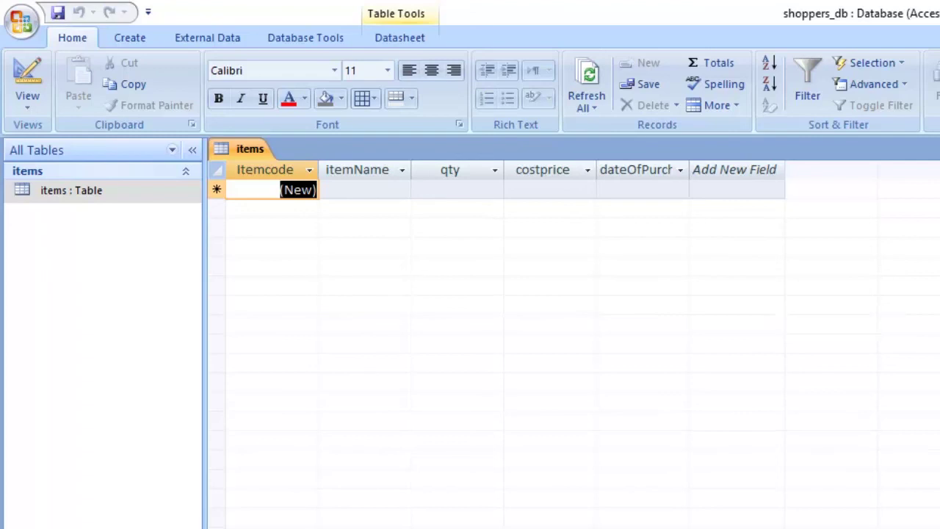
left_click(365, 189)
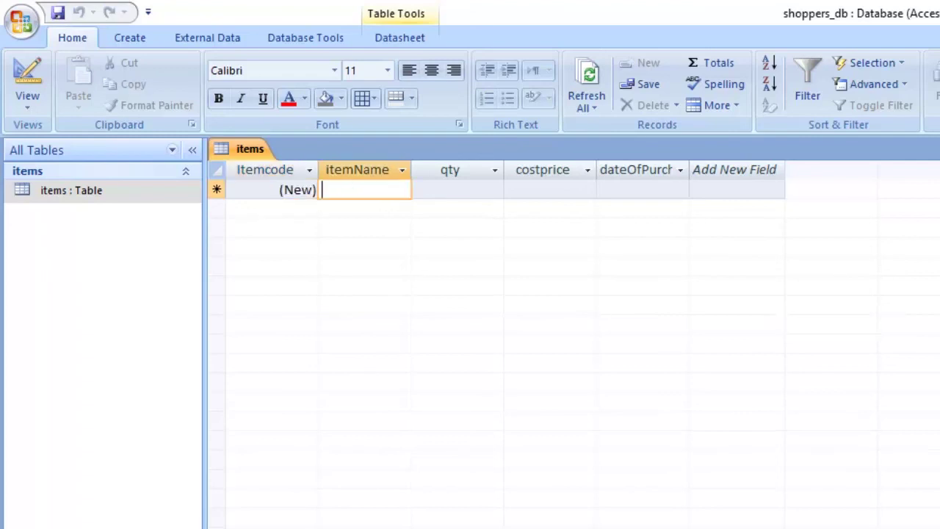
type("Sugar")
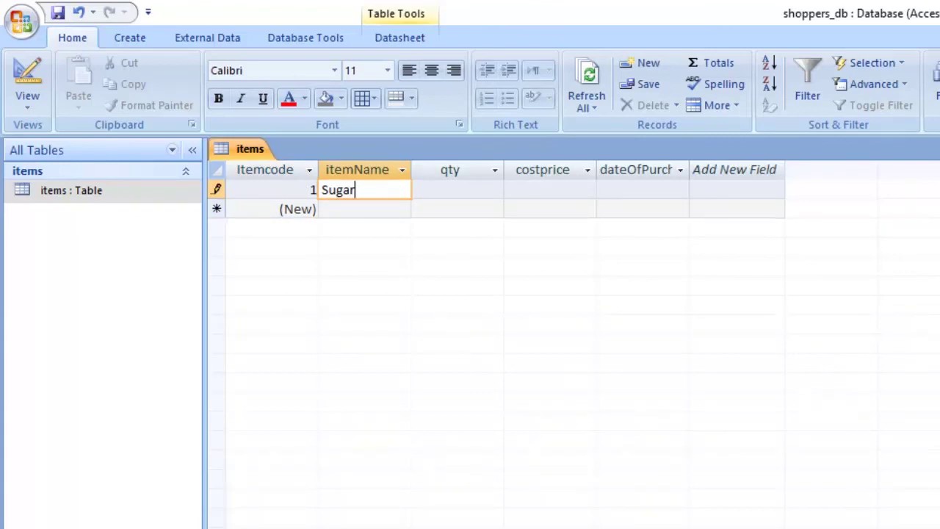
left_click(457, 189)
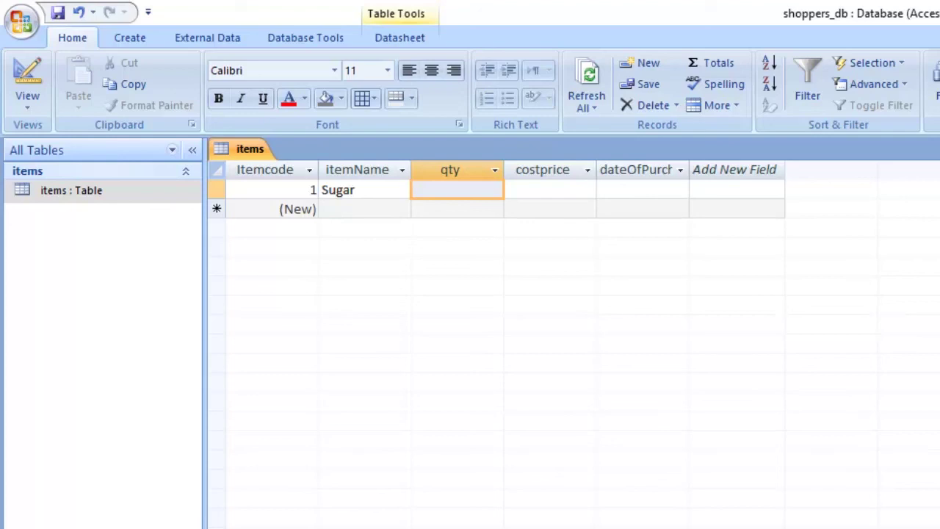
type("50")
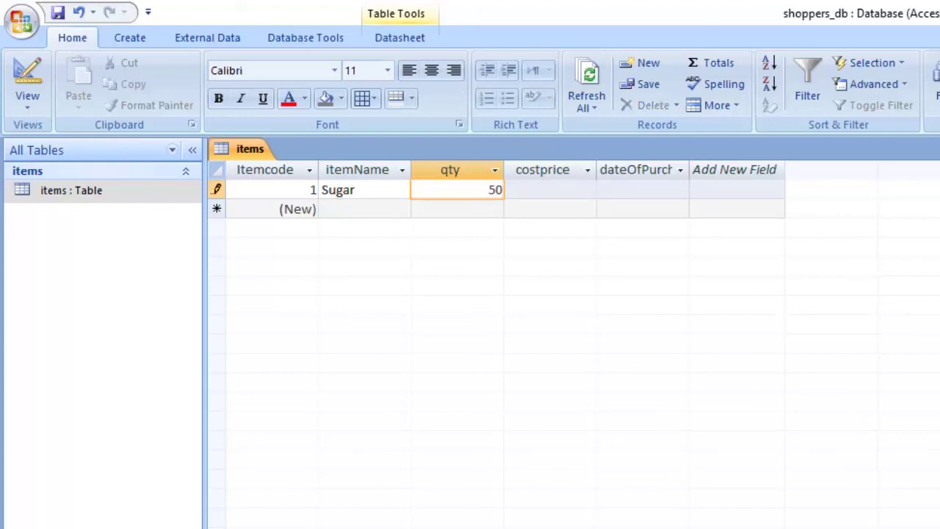
key("Tab")
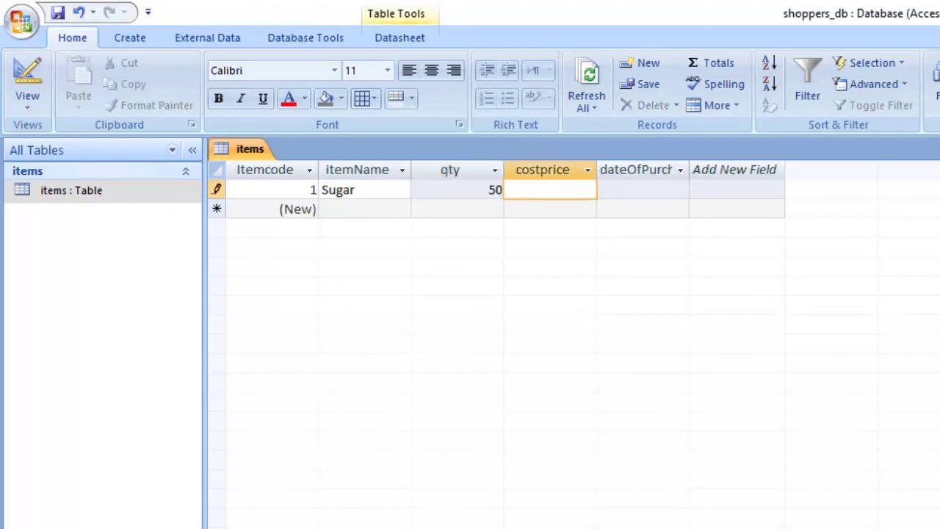
type("5000")
key("Tab")
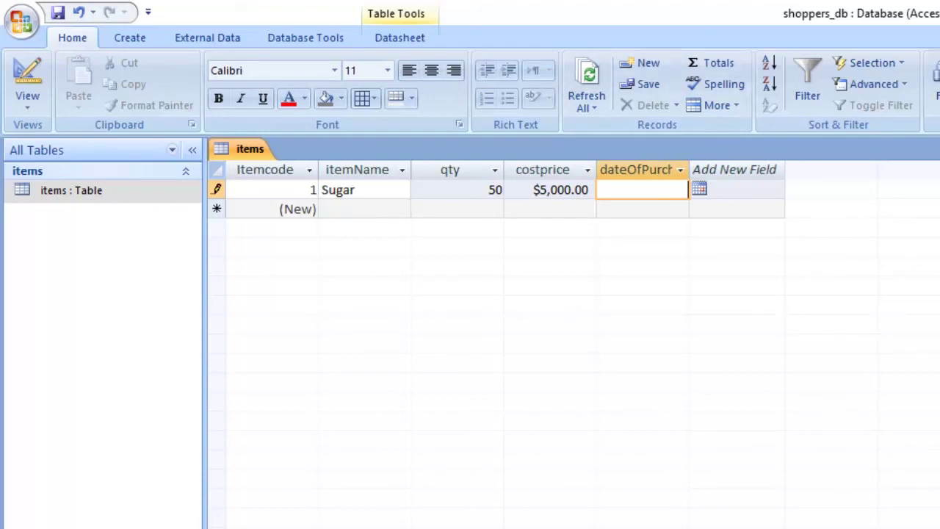
key("alt+Down")
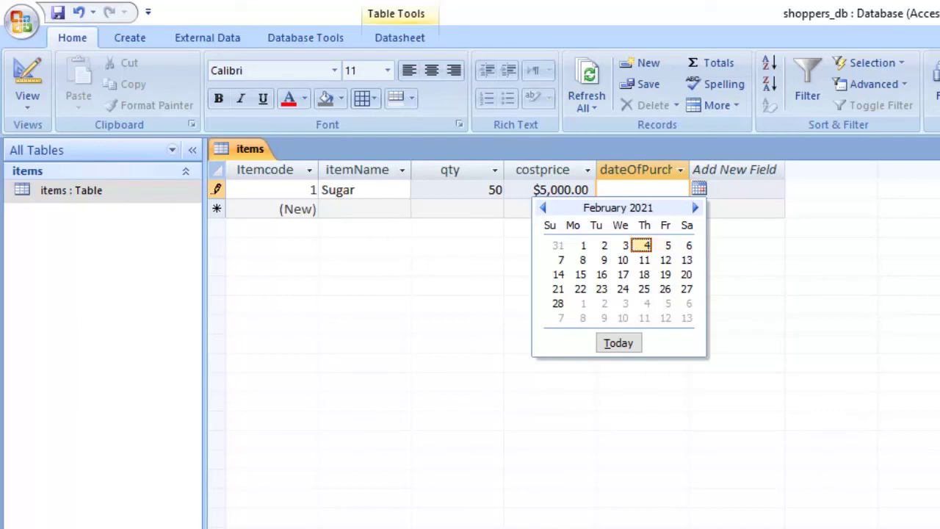
key("Return")
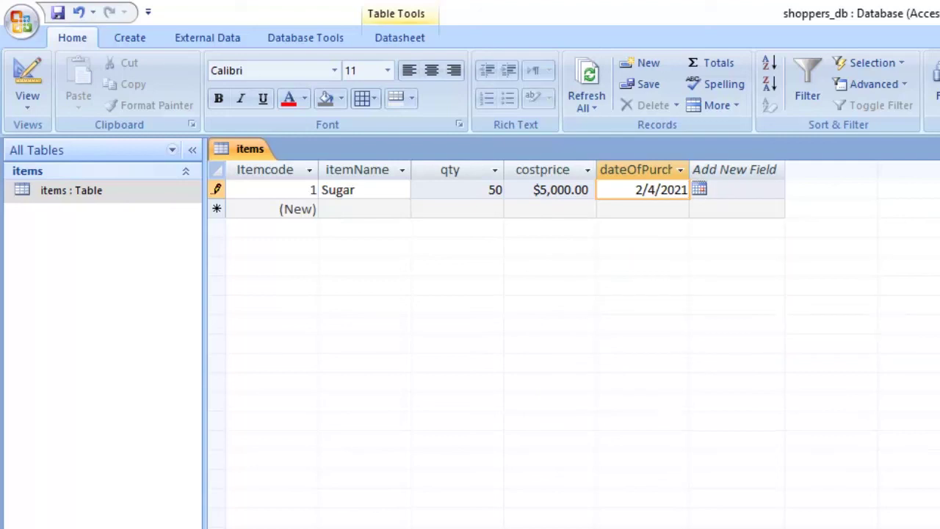
left_click(365, 209)
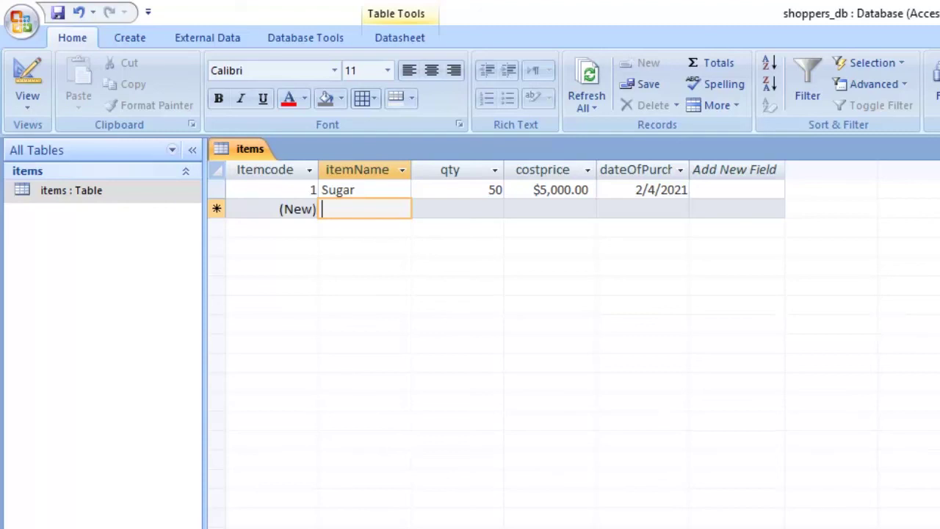
left_click(354, 189)
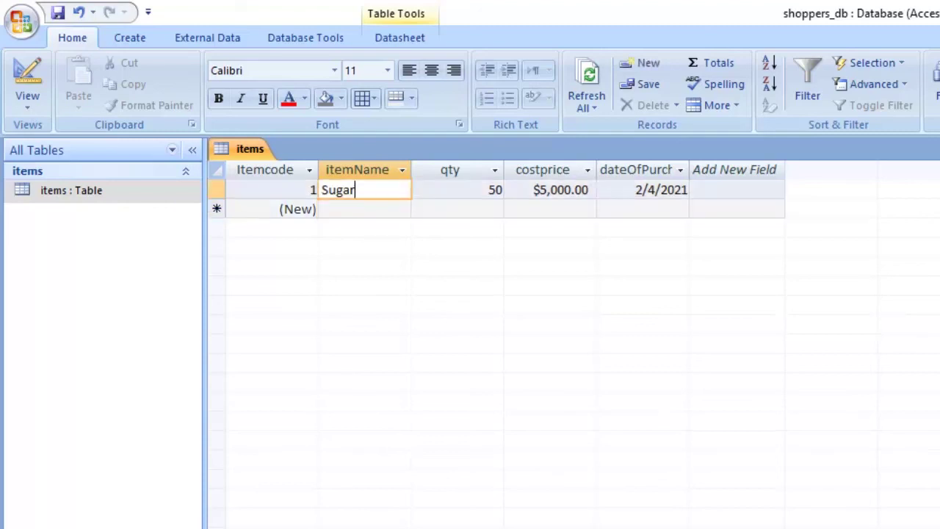
left_click(322, 209)
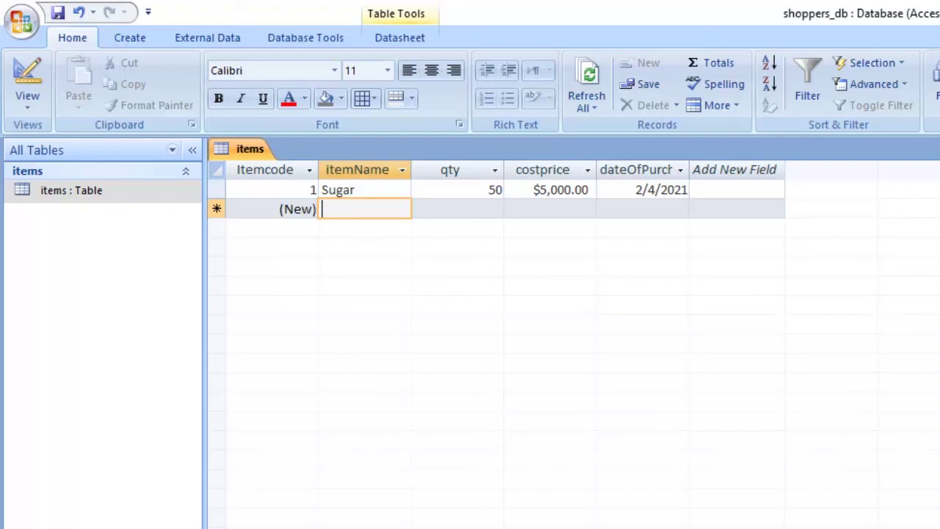
left_click(301, 209)
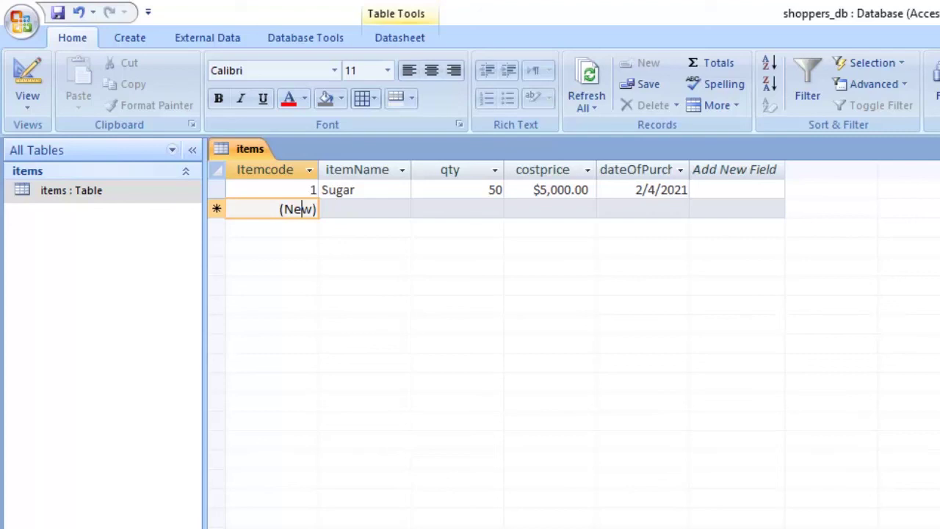
key("Tab")
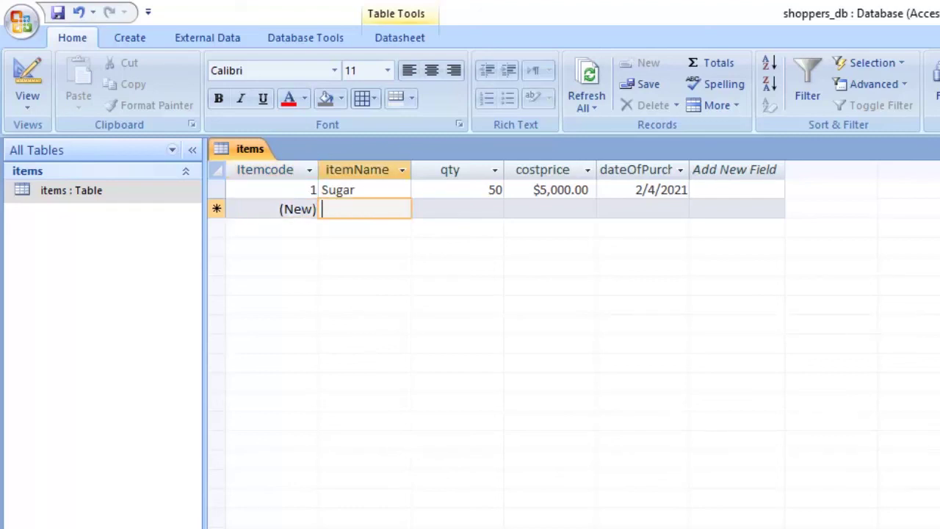
left_click(265, 170)
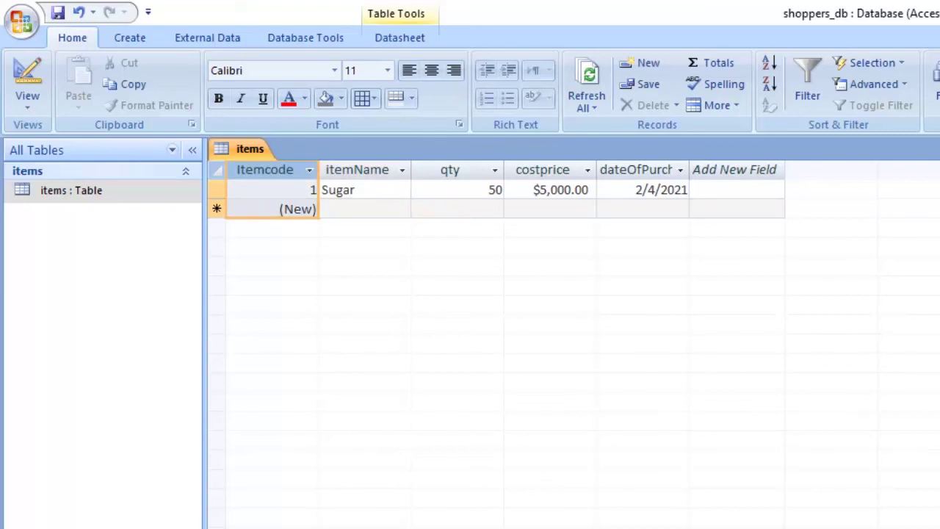
Start a second record in the items table with the itemName Books.
left_click(364, 209)
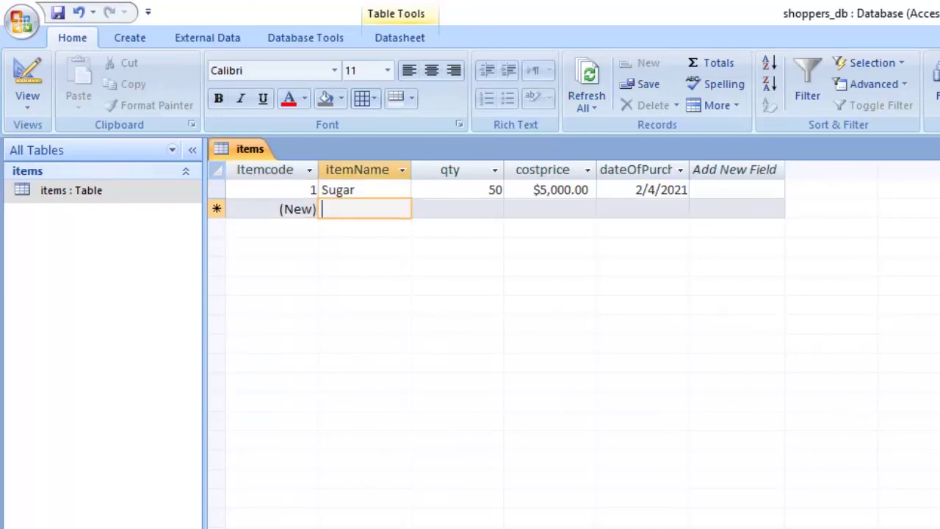
type("boo")
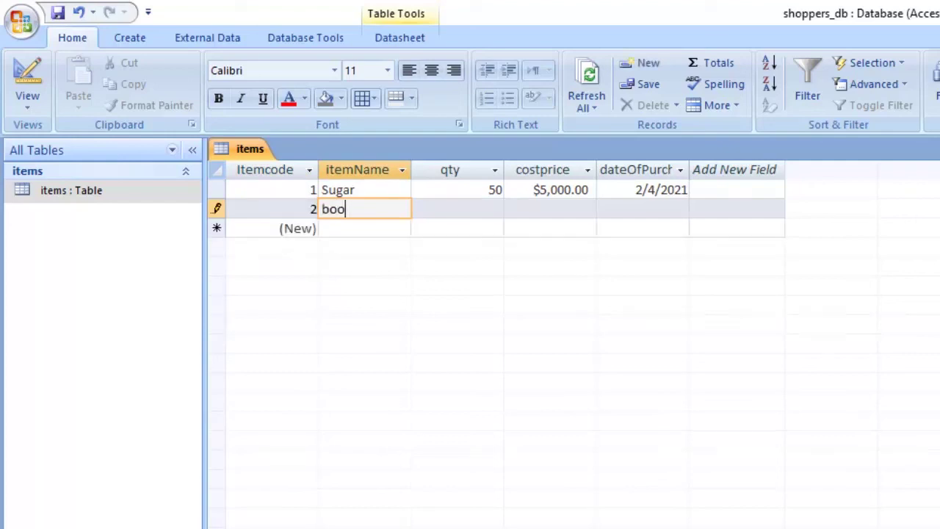
key("BackSpace")
key("BackSpace")
key("BackSpace")
type("NB")
key("BackSpace")
key("BackSpace")
type("b")
key("BackSpace")
type("Books")
key("Tab")
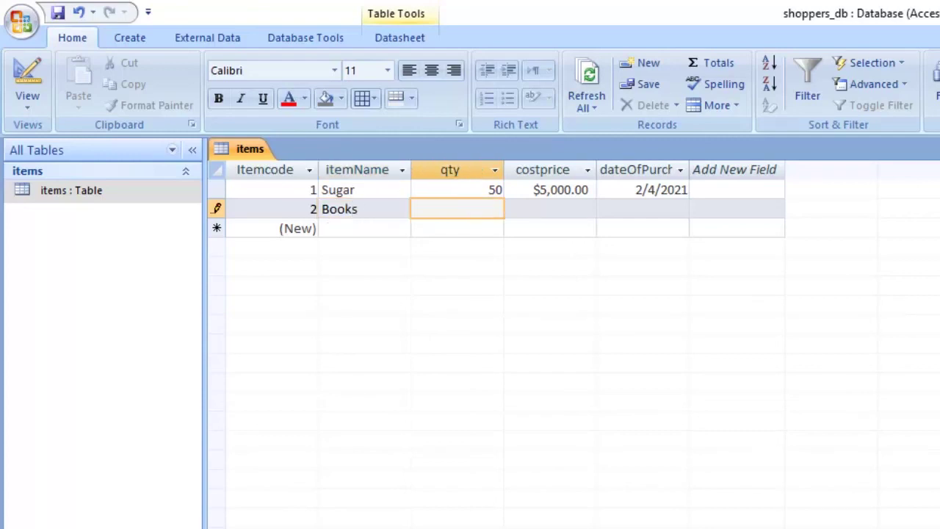
Complete the Books record with qty 100, costprice 3,500 and today's date, 2/4/2021, as the purchase date.
type("100")
key("Tab")
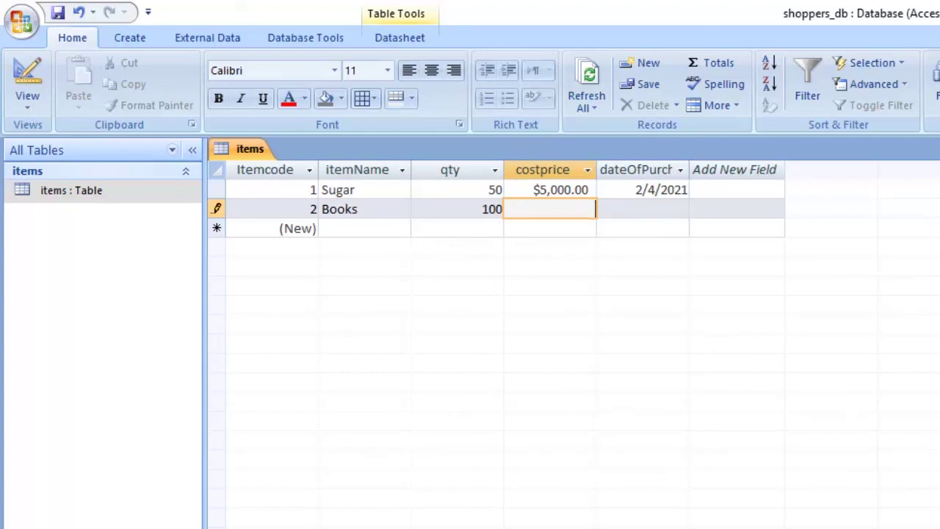
type("3,5")
type("00")
key("Tab")
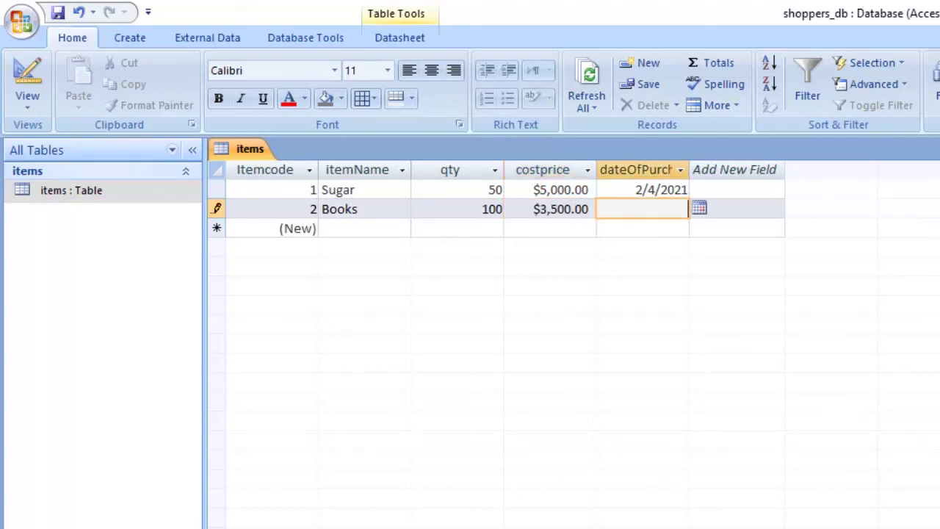
left_click(699, 208)
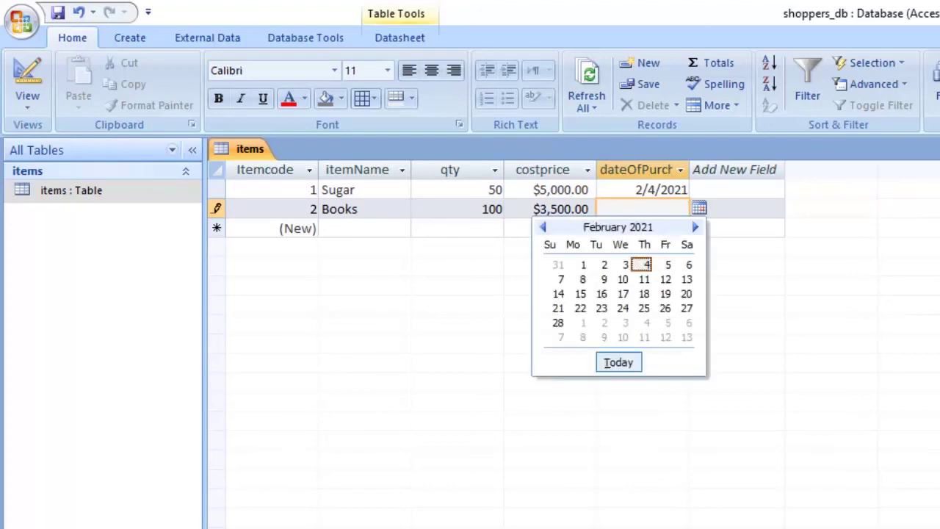
left_click(617, 362)
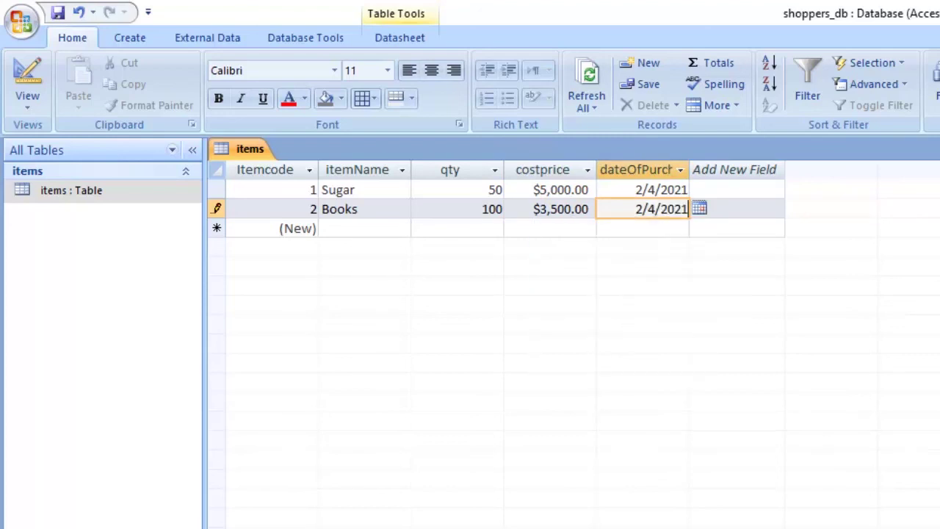
key("Tab")
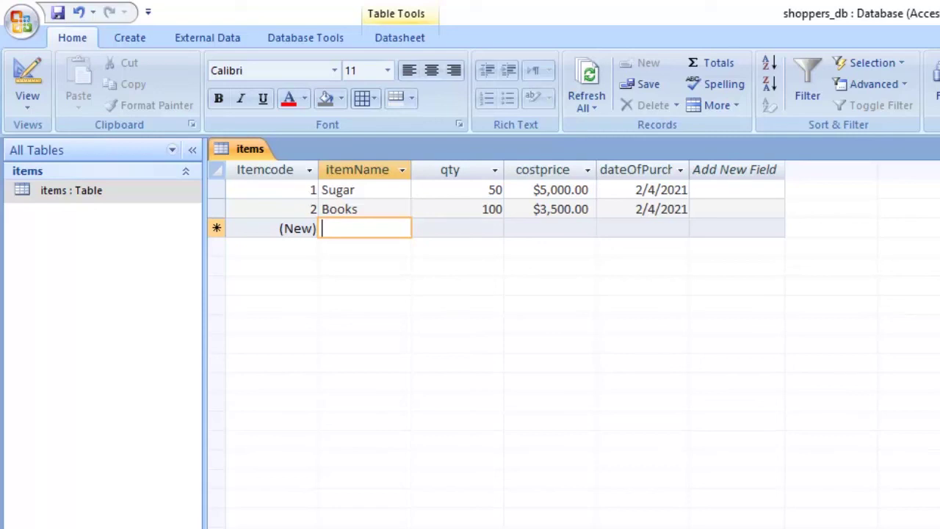
left_click(314, 190)
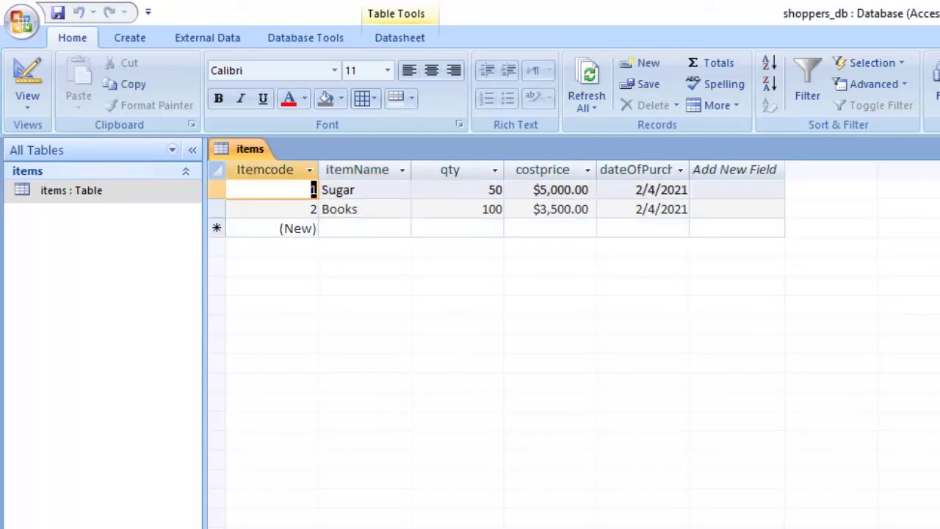